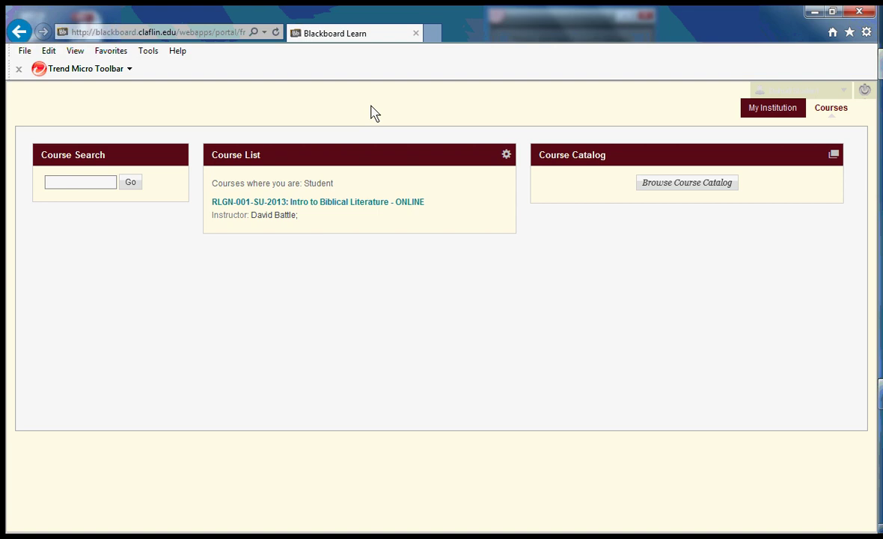
# Step: Open the RLGN-001-SU-2013 Intro to Biblical Literature - ONLINE course and go to its Handouts page
pyautogui.click(345, 203)
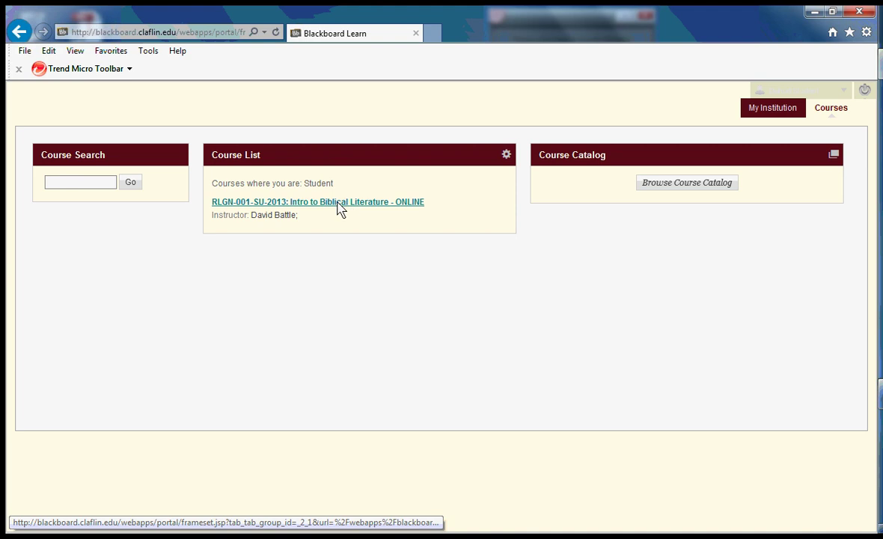
pyautogui.click(338, 206)
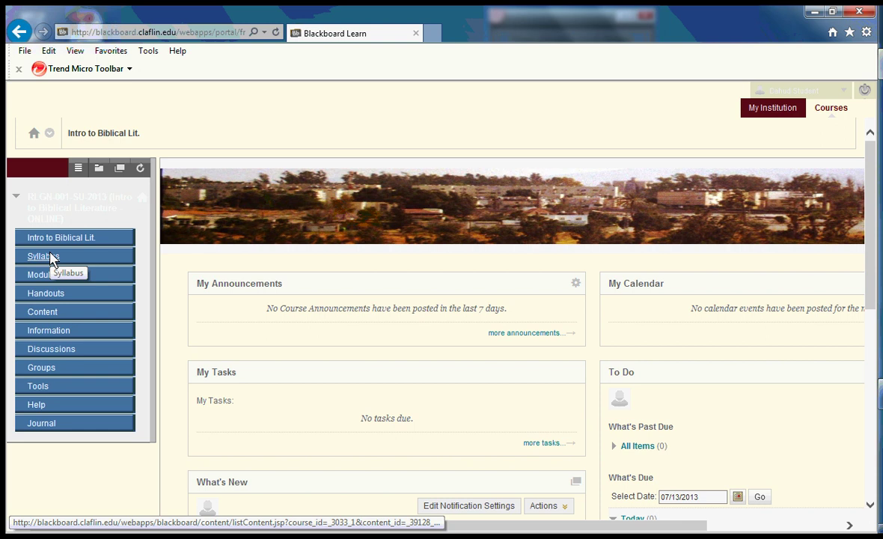
pyautogui.click(47, 300)
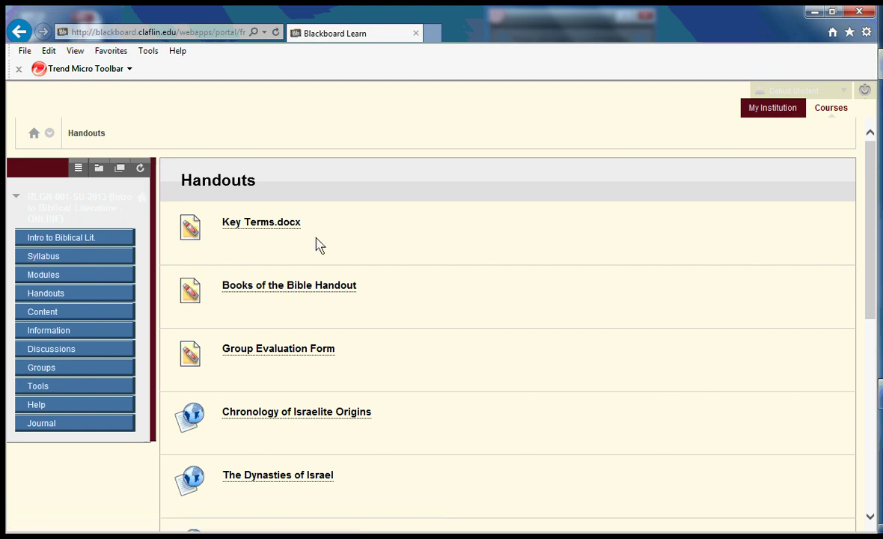
# Step: Look through the full Handouts list for the available maps, from Key Terms.docx down to the Maps folder
pyautogui.scroll(-5, 317, 244)
pyautogui.scroll(-1, 318, 244)
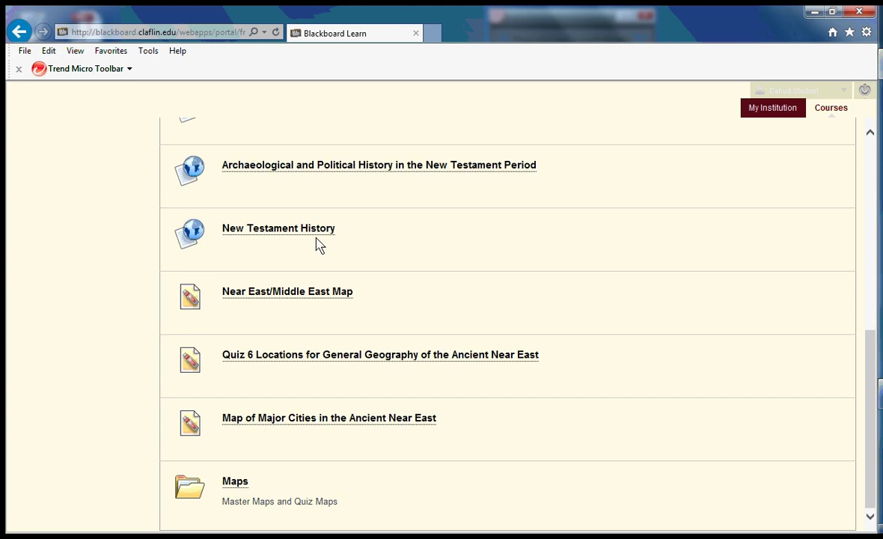
pyautogui.scroll(7, 317, 244)
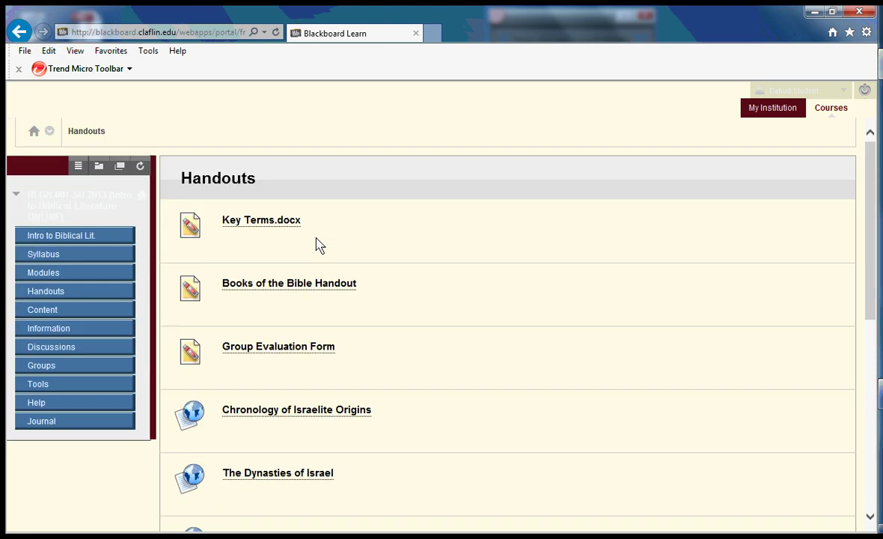
pyautogui.scroll(-1, 320, 245)
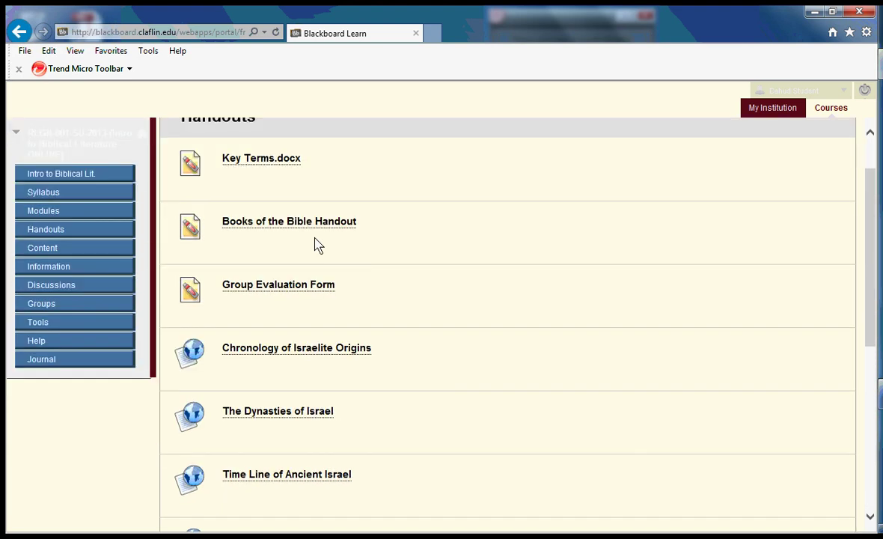
pyautogui.scroll(-2, 293, 245)
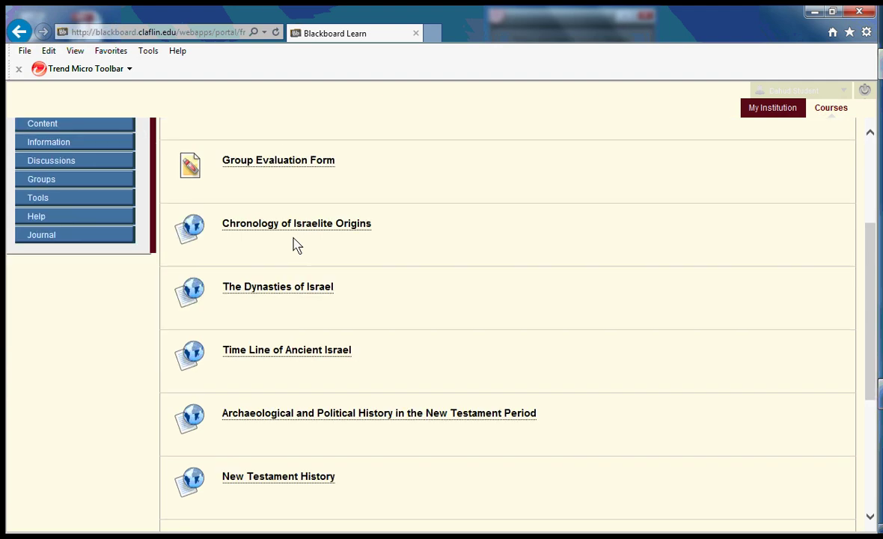
pyautogui.scroll(1, 291, 245)
pyautogui.scroll(-1, 289, 248)
pyautogui.scroll(-4, 255, 245)
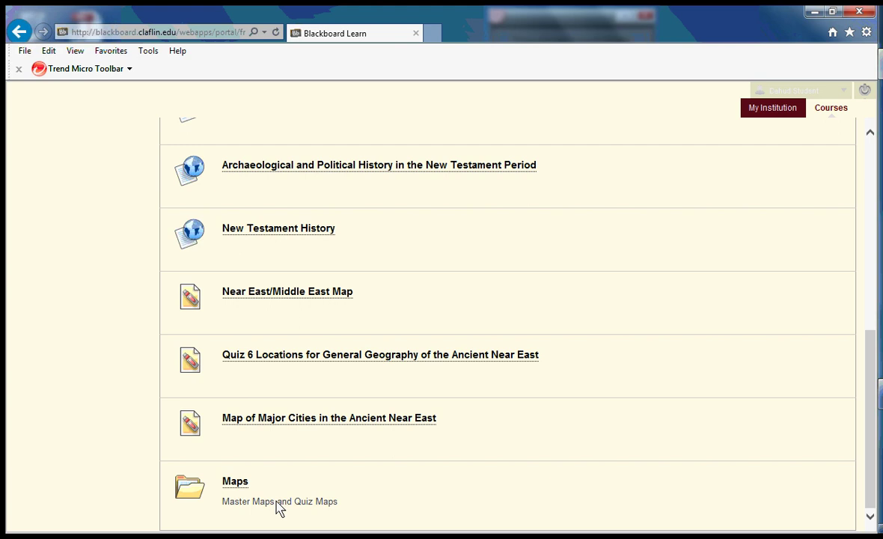
# Step: Open the Map of Major Cities in the Ancient Near East handout and look over the map
pyautogui.click(300, 426)
pyautogui.click(300, 426)
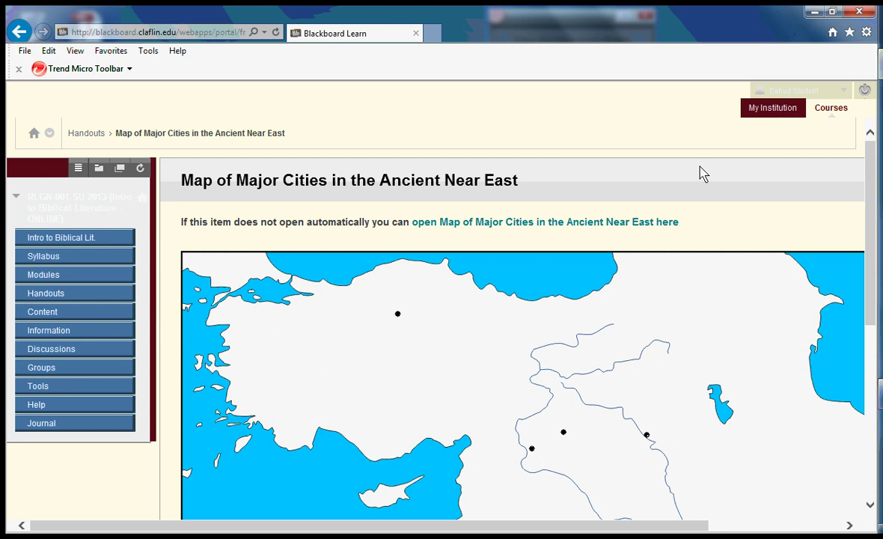
pyautogui.moveTo(875, 183); pyautogui.dragTo(875, 234)
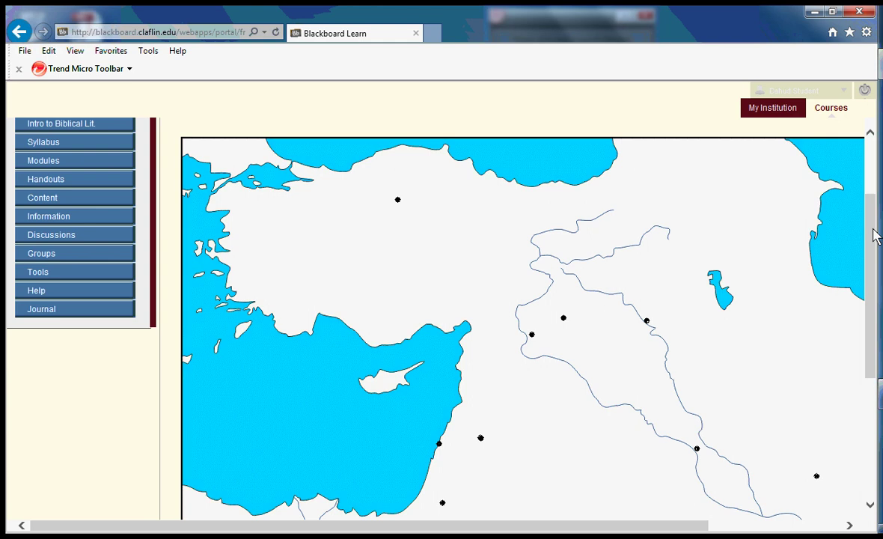
pyautogui.moveTo(876, 236); pyautogui.dragTo(872, 262)
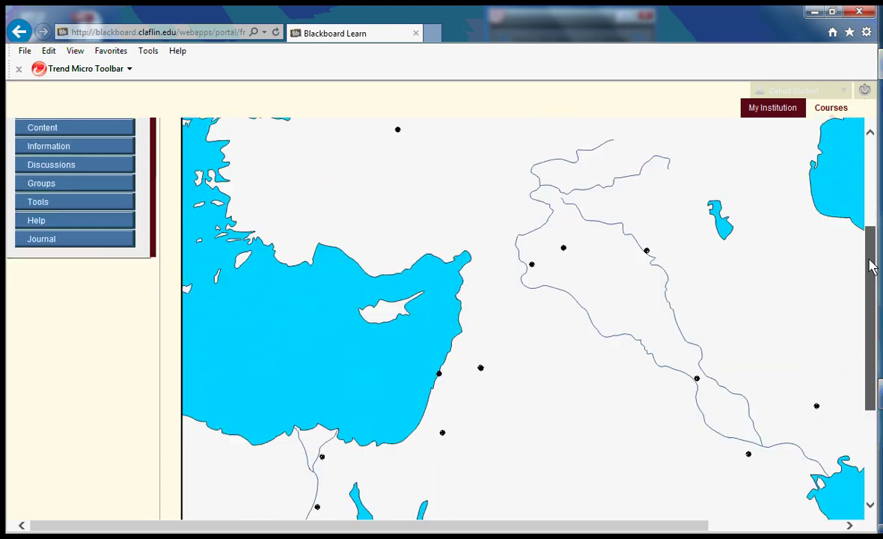
# Step: Check the print preview of the handout page with the embedded map, then close the preview
pyautogui.click(24, 51)
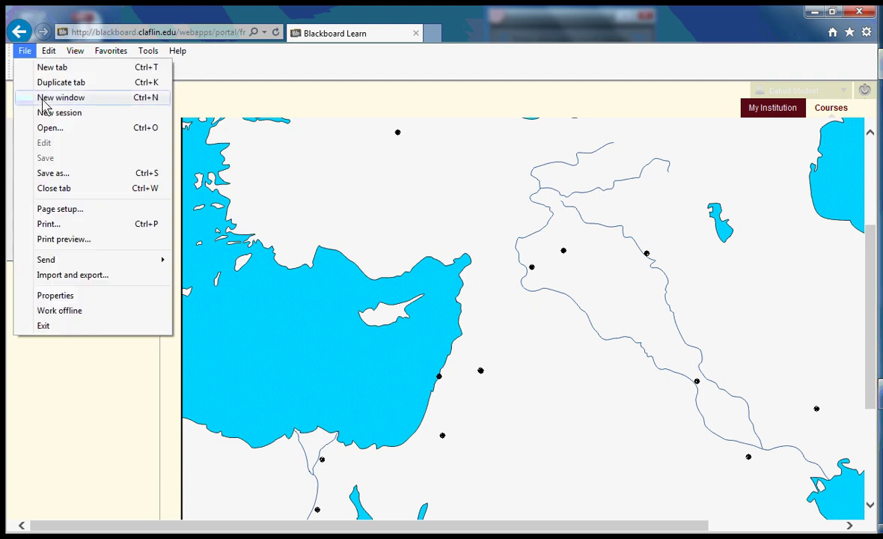
pyautogui.click(54, 241)
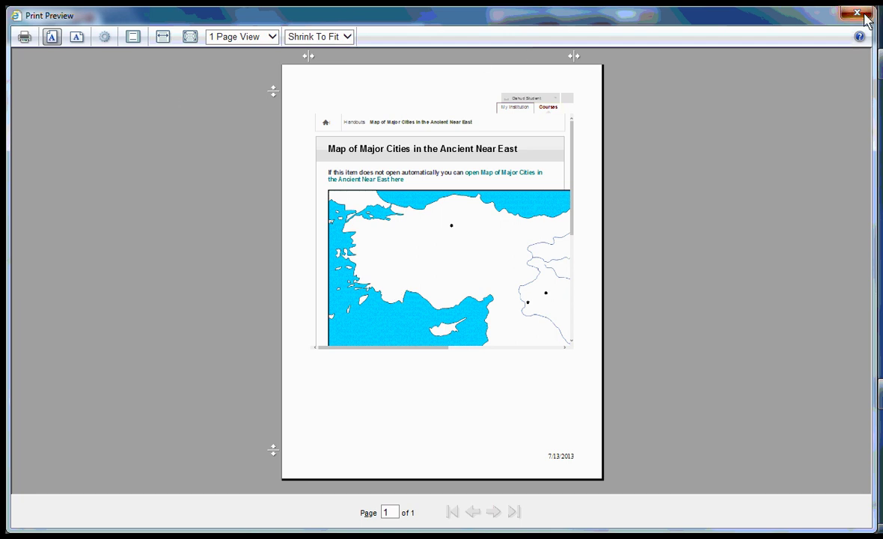
pyautogui.hotkey('alt', 'F4')
# Step: Open the Map of Major Cities in the Ancient Near East image by itself through the link above the embedded map
pyautogui.scroll(3, 333, 350)
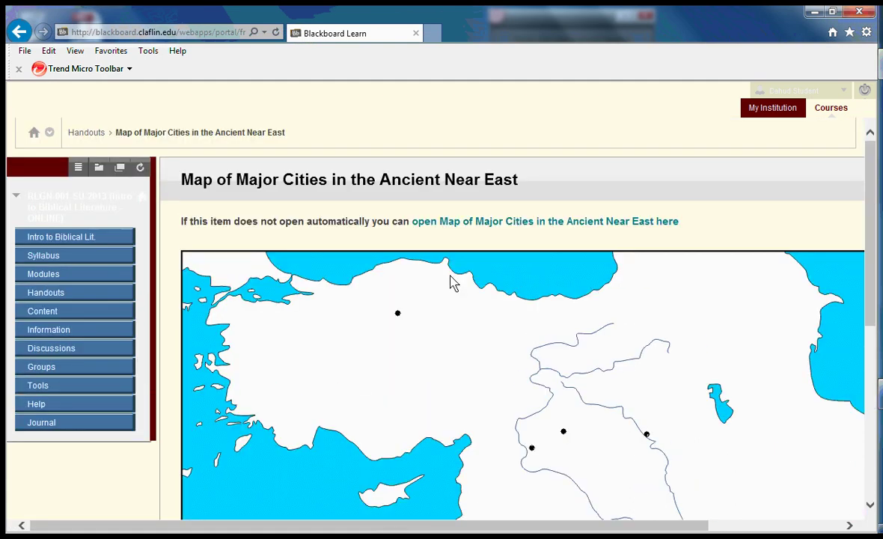
pyautogui.click(463, 226)
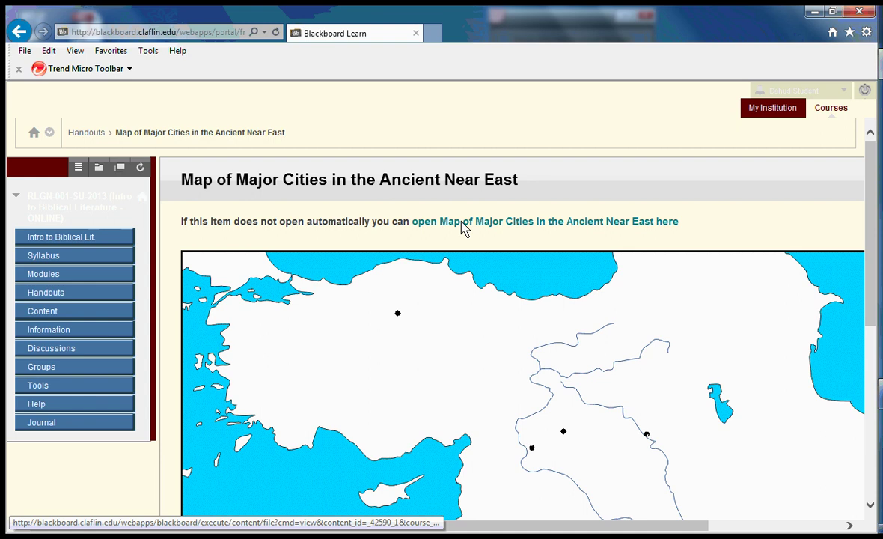
pyautogui.click(463, 227)
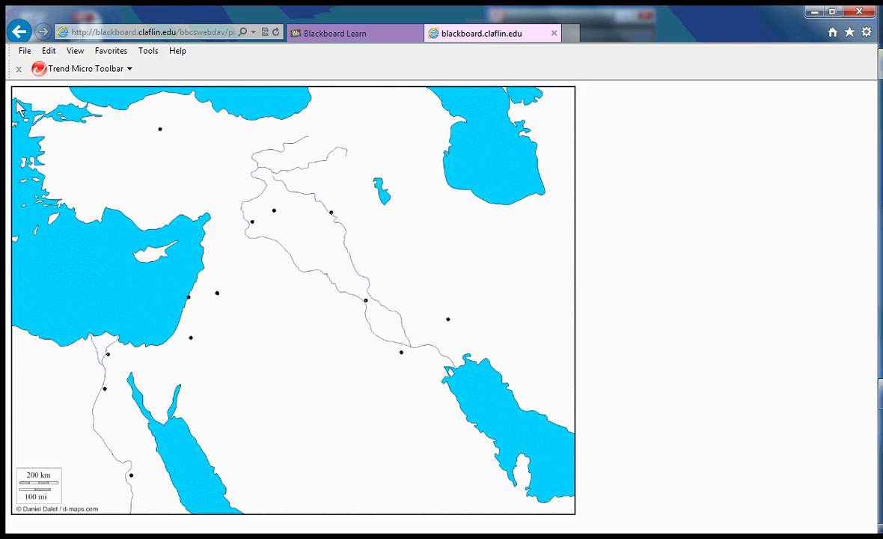
# Step: Preview how the standalone map image would print, then close the preview
pyautogui.click(24, 52)
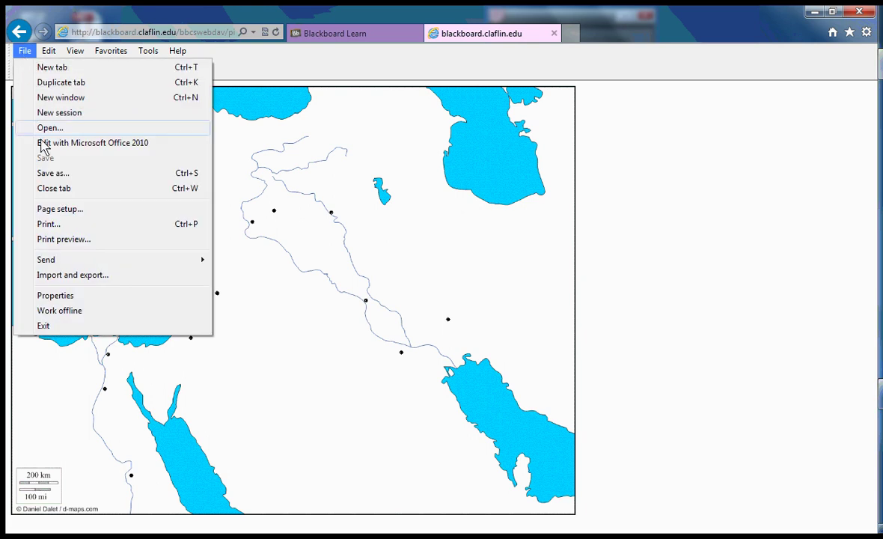
pyautogui.click(60, 240)
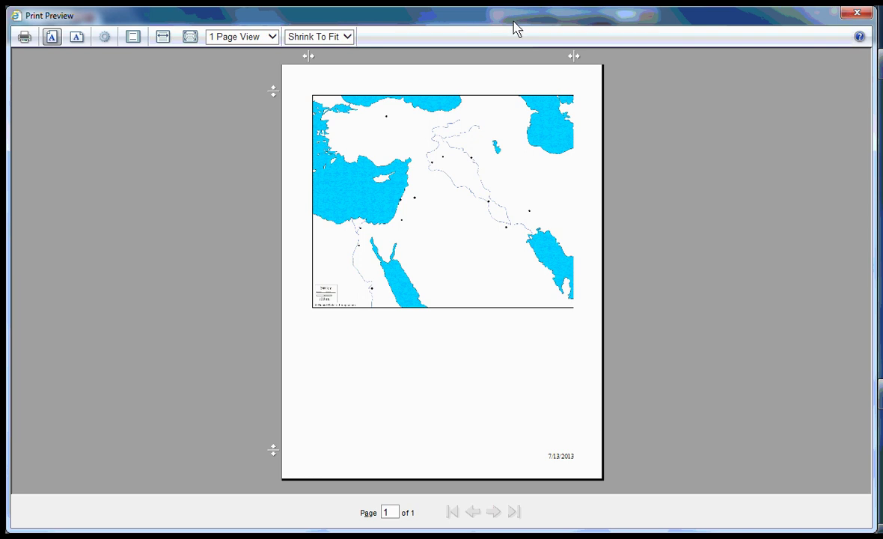
pyautogui.click(858, 14)
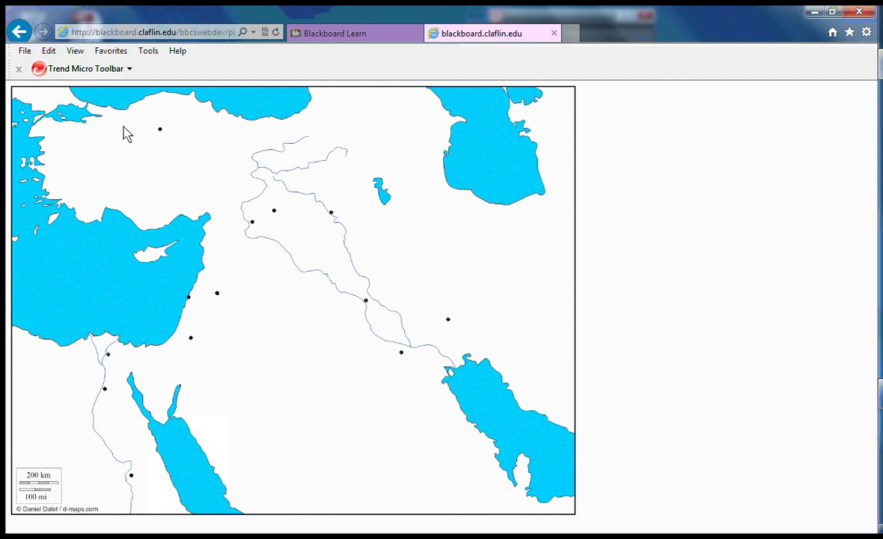
# Step: Save the map image as Bitmap (*.bmp) named Cities of the Ancient Near East in My Pictures > Maps, replacing the existing file
pyautogui.click(22, 55)
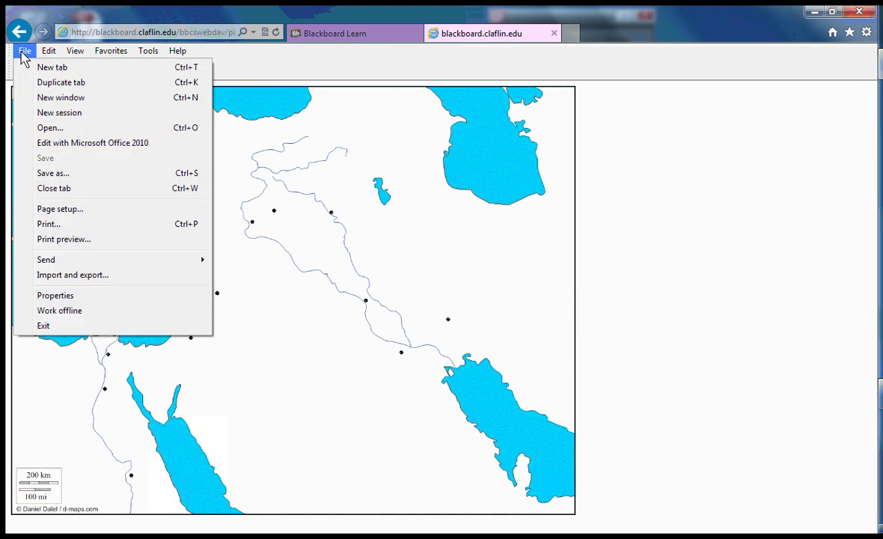
pyautogui.click(61, 176)
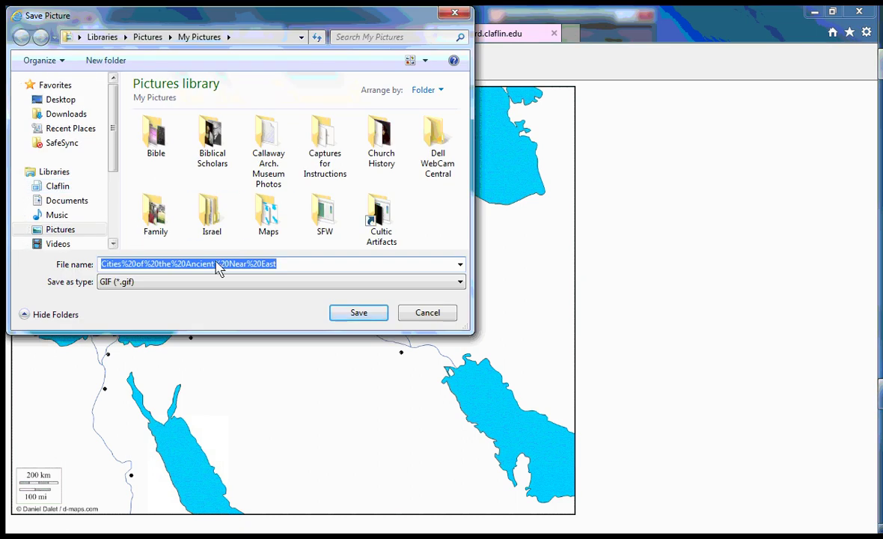
pyautogui.doubleClick(267, 217)
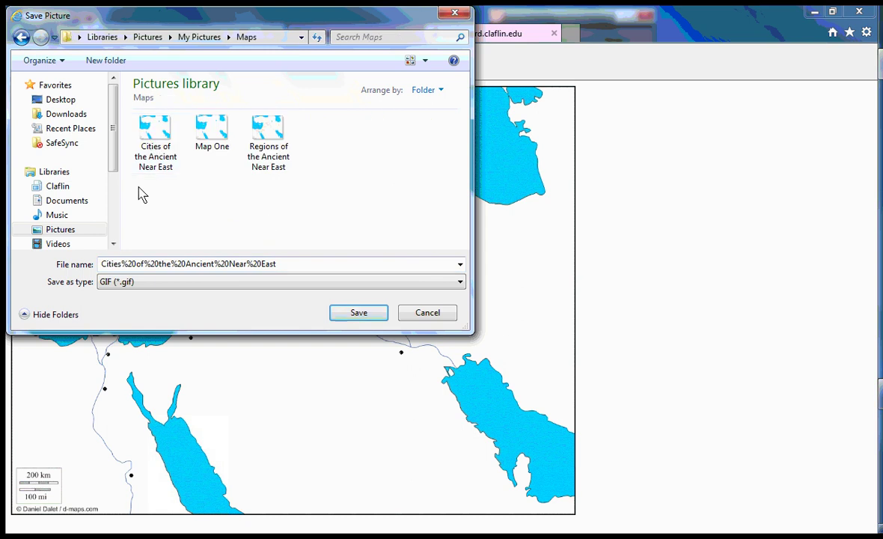
pyautogui.click(462, 283)
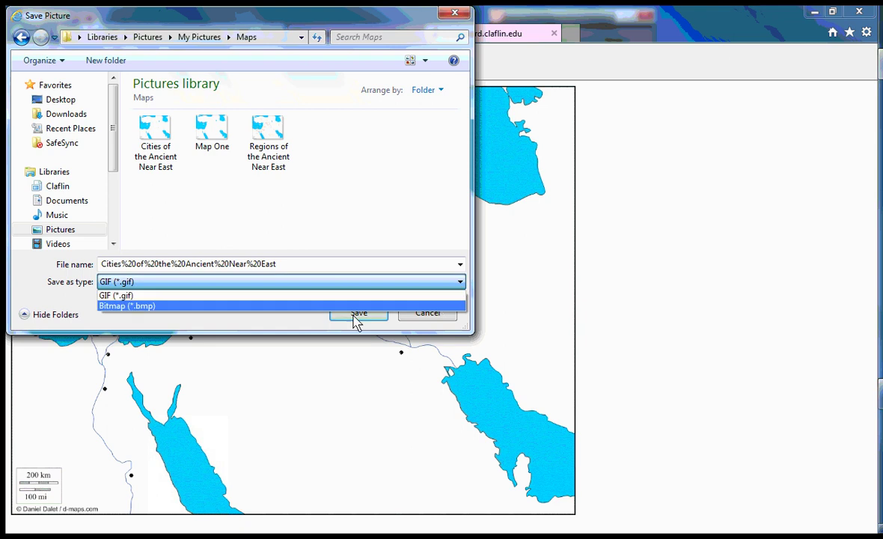
pyautogui.click(276, 306)
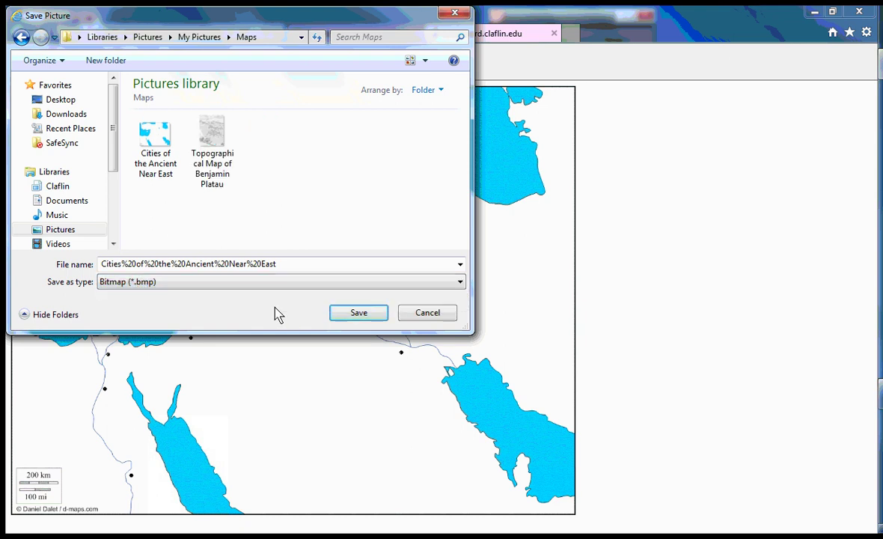
pyautogui.click(161, 166)
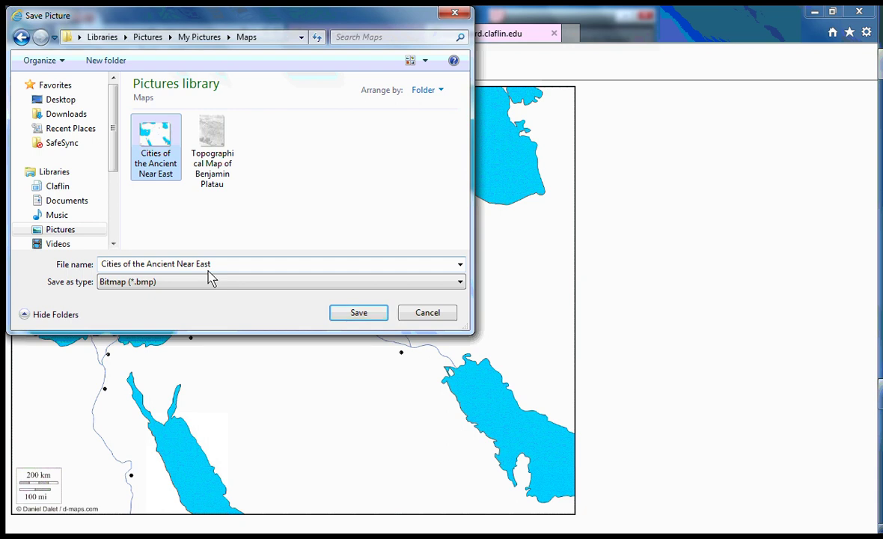
pyautogui.click(359, 315)
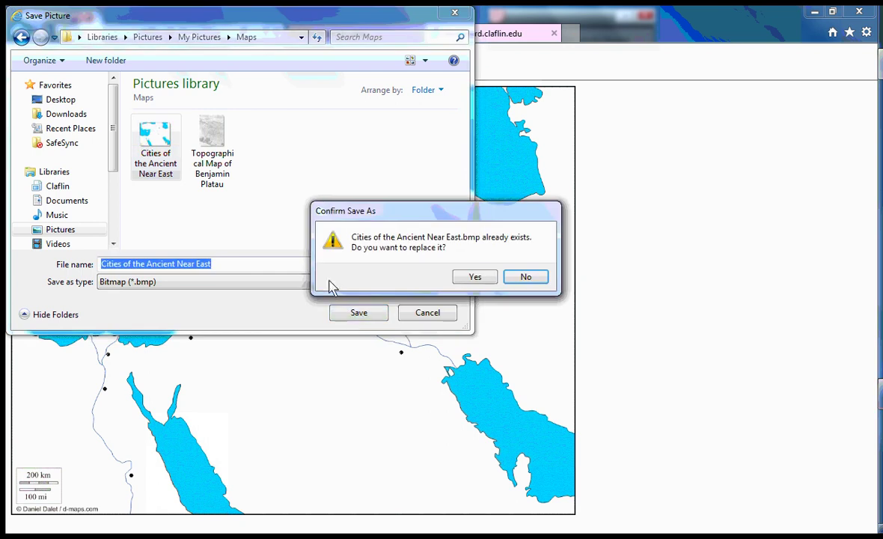
pyautogui.click(468, 279)
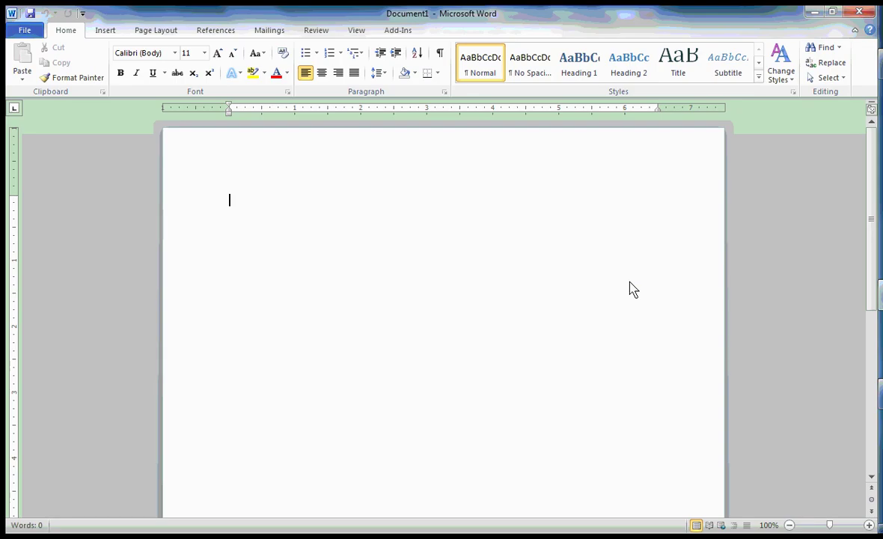
# Step: Switch to the blank Microsoft Word document and set its page orientation to Landscape
pyautogui.click(150, 31)
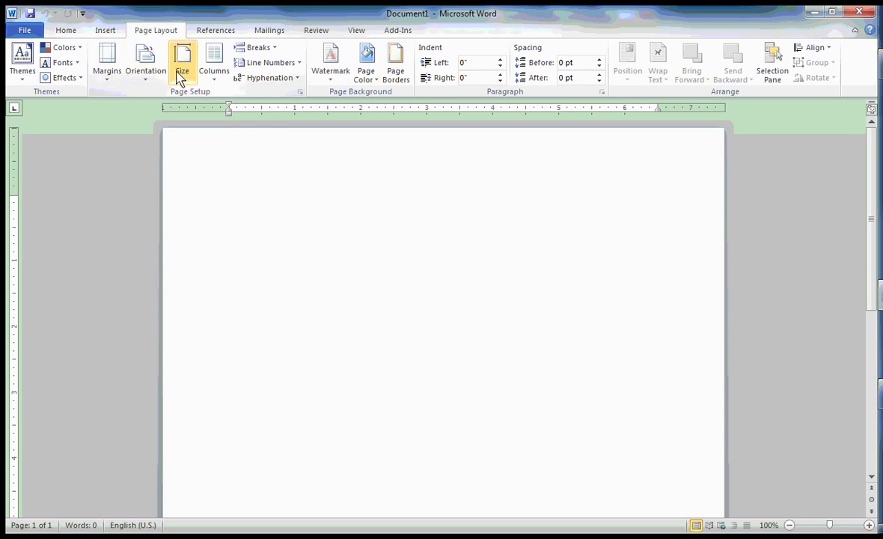
pyautogui.click(148, 75)
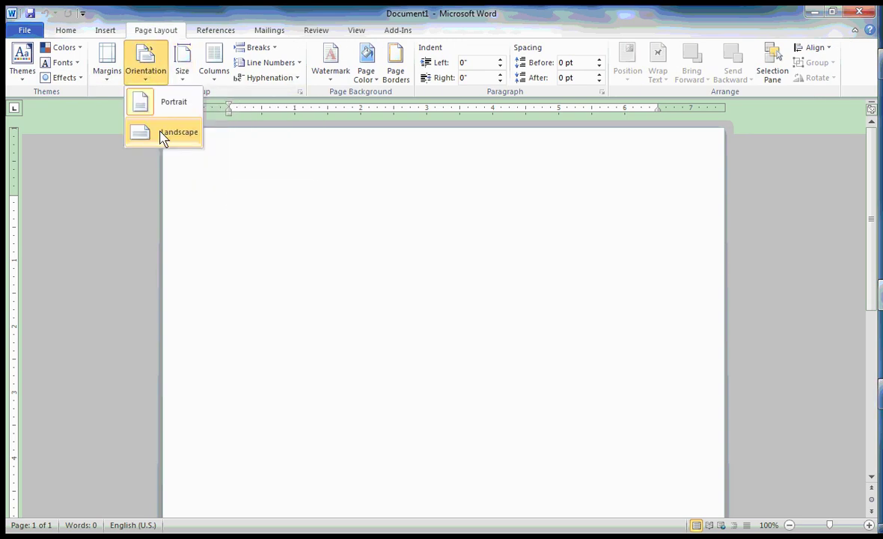
pyautogui.click(166, 138)
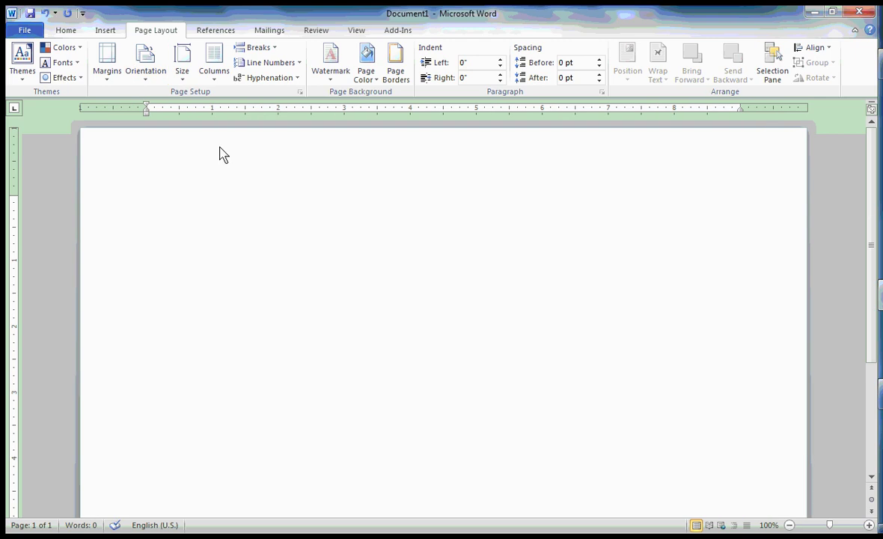
pyautogui.click(150, 81)
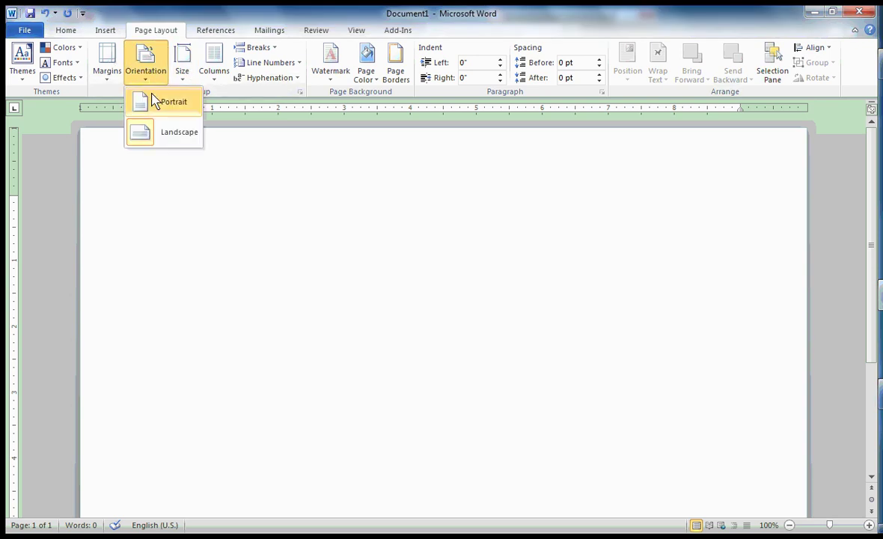
pyautogui.click(172, 148)
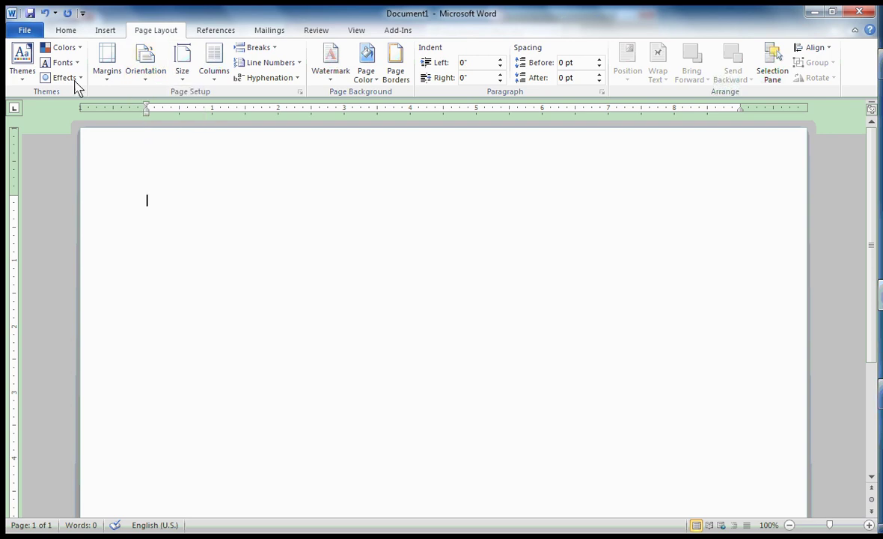
# Step: Insert the first Cities of the Ancient Near East picture from My Pictures > Maps into the document
pyautogui.click(105, 33)
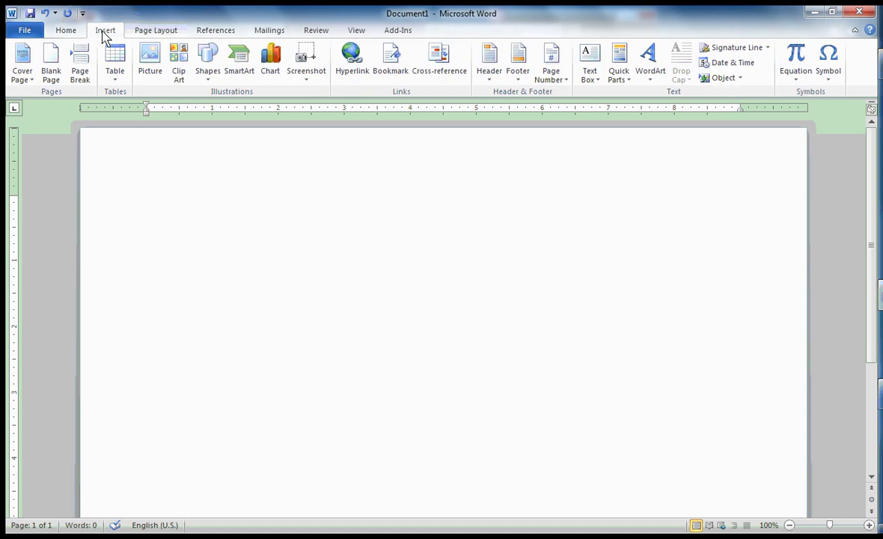
pyautogui.click(148, 77)
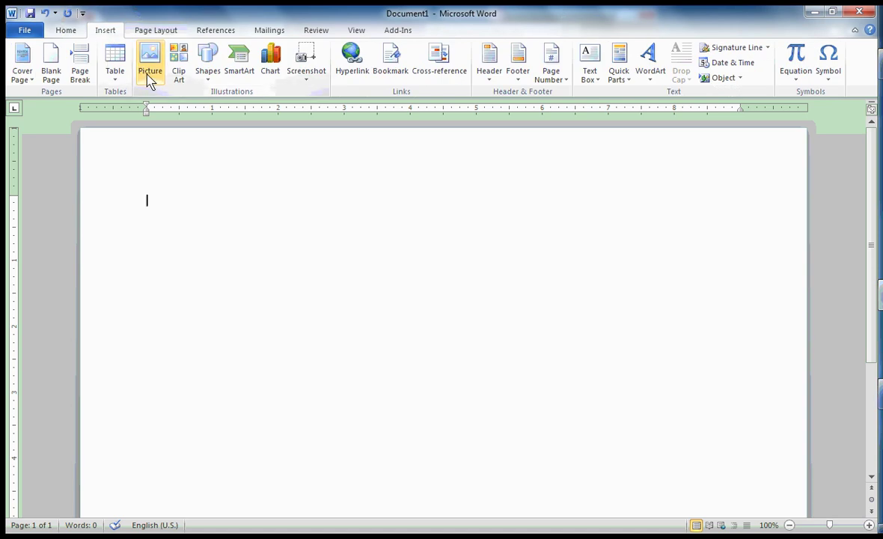
pyautogui.click(147, 77)
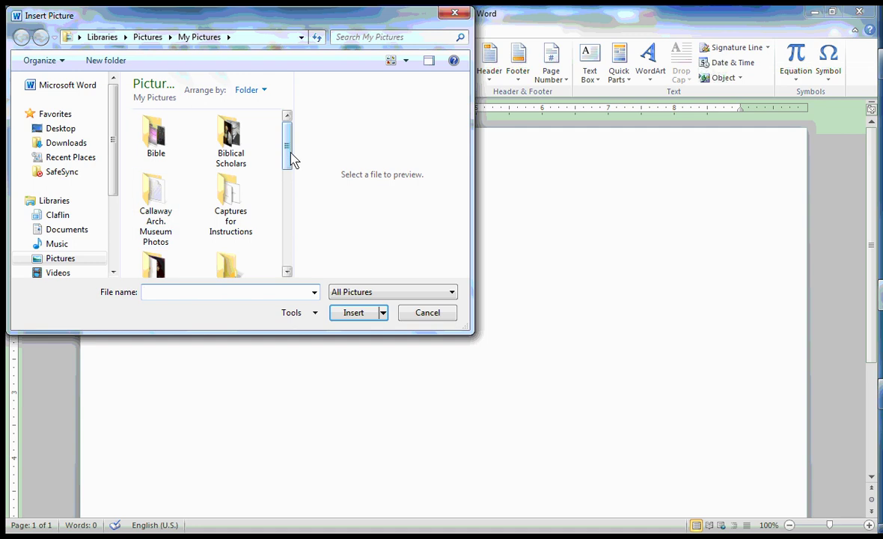
pyautogui.moveTo(284, 158); pyautogui.dragTo(285, 213)
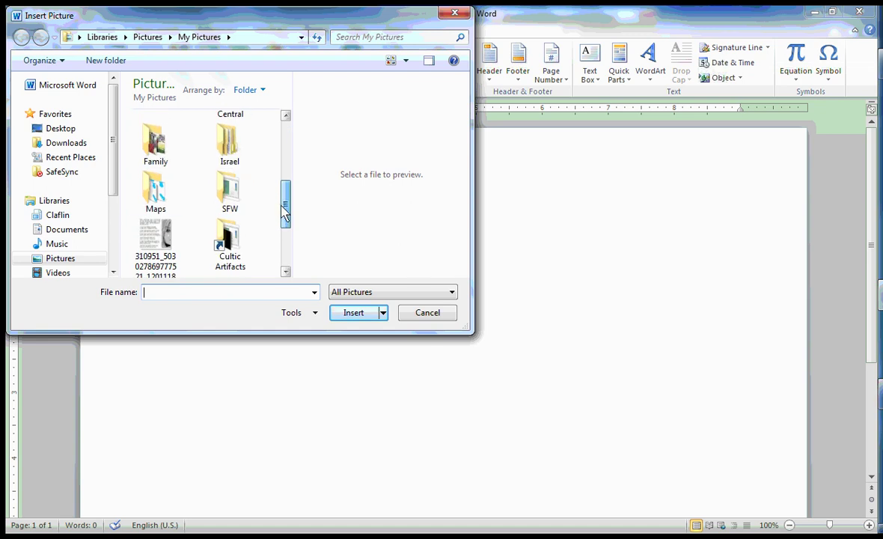
pyautogui.click(149, 193)
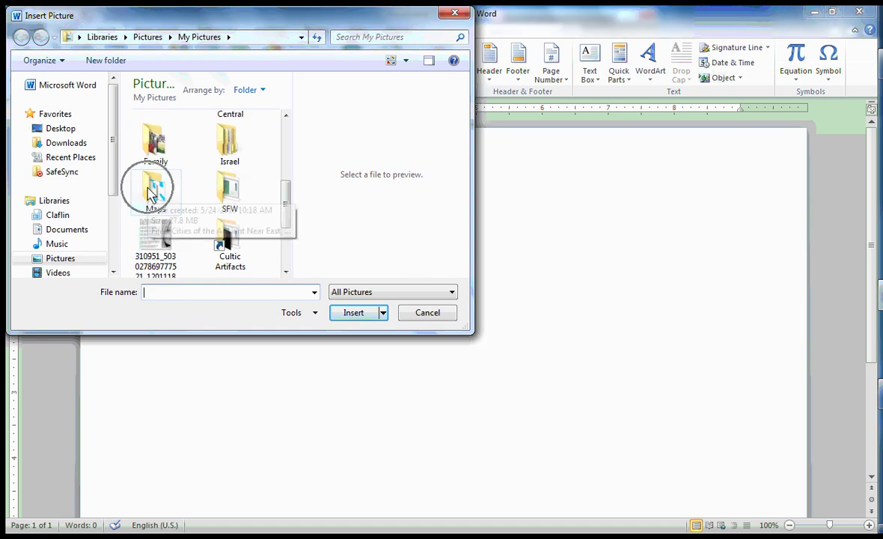
pyautogui.doubleClick(150, 193)
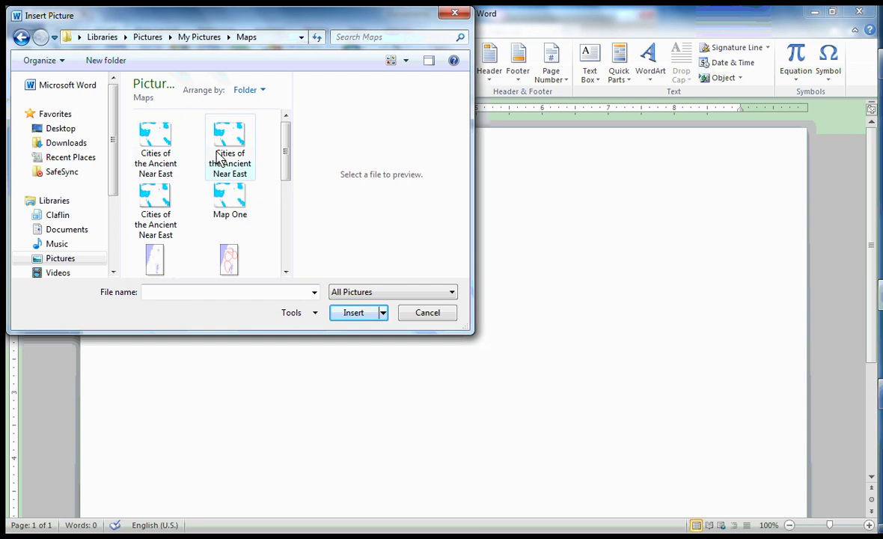
pyautogui.click(176, 169)
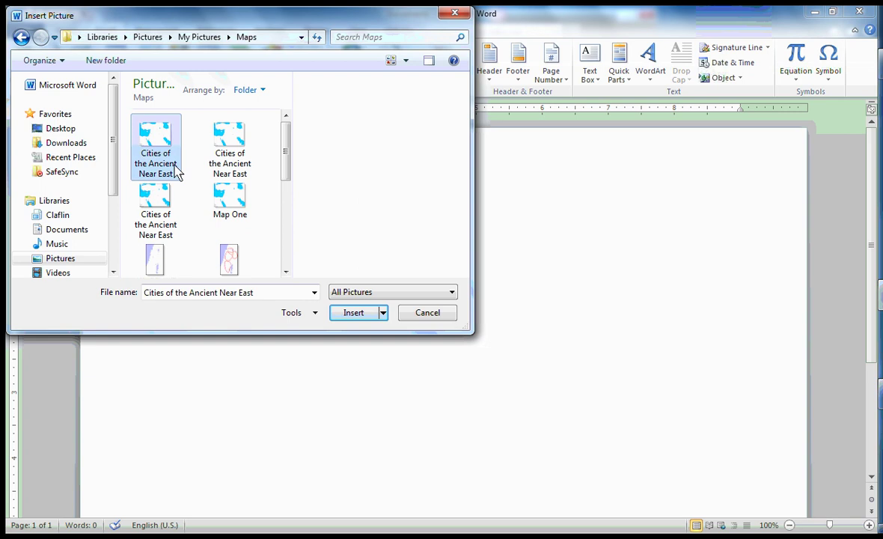
pyautogui.click(353, 313)
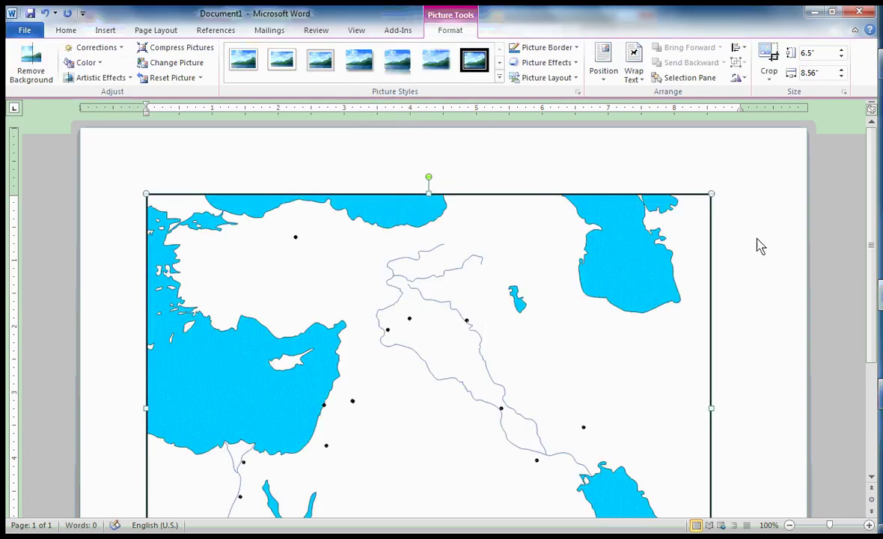
# Step: Draw a text box about 1.1" wide and 0.29" high beside the easternmost city dot and enter Susa in it
pyautogui.scroll(-5, 864, 333)
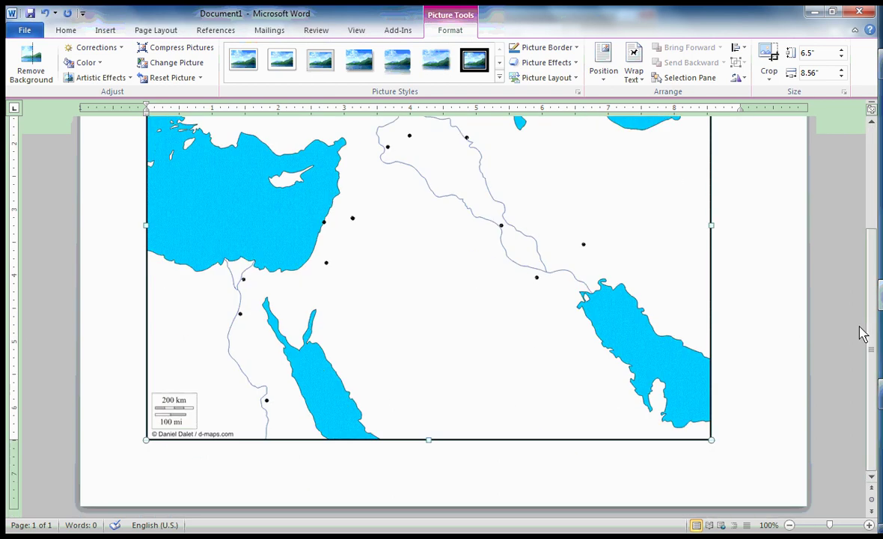
pyautogui.scroll(3, 859, 299)
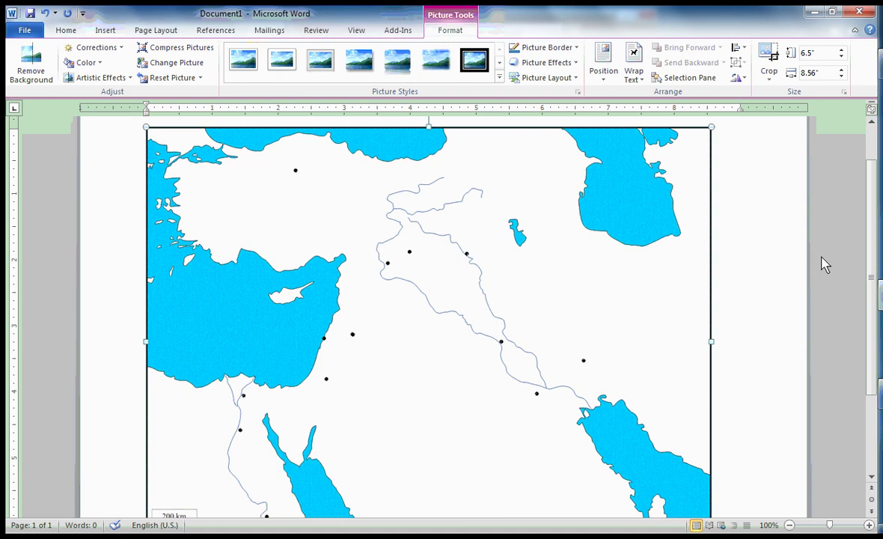
pyautogui.click(104, 32)
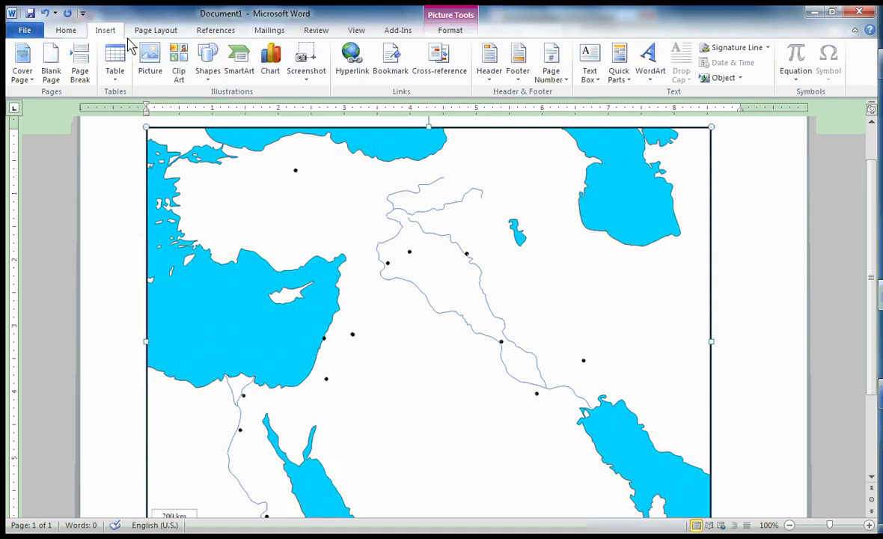
pyautogui.click(591, 74)
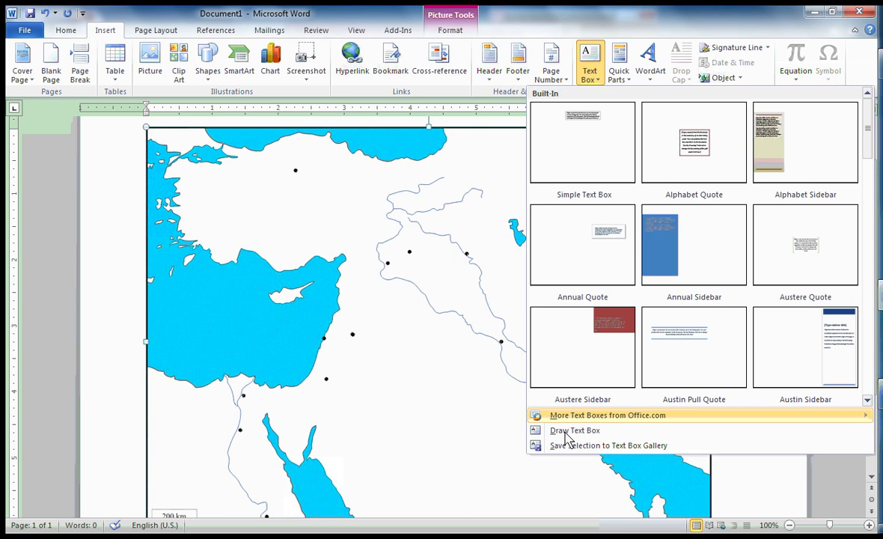
pyautogui.moveTo(566, 433)
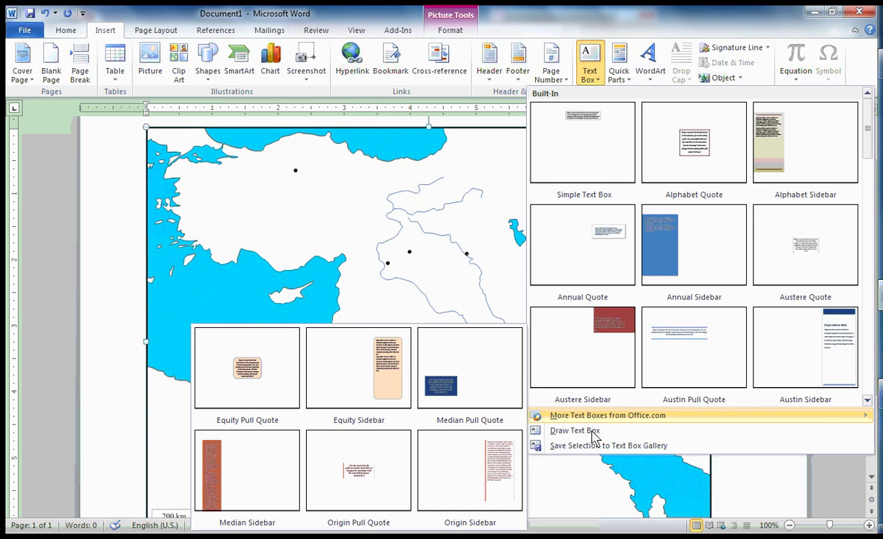
pyautogui.click(575, 430)
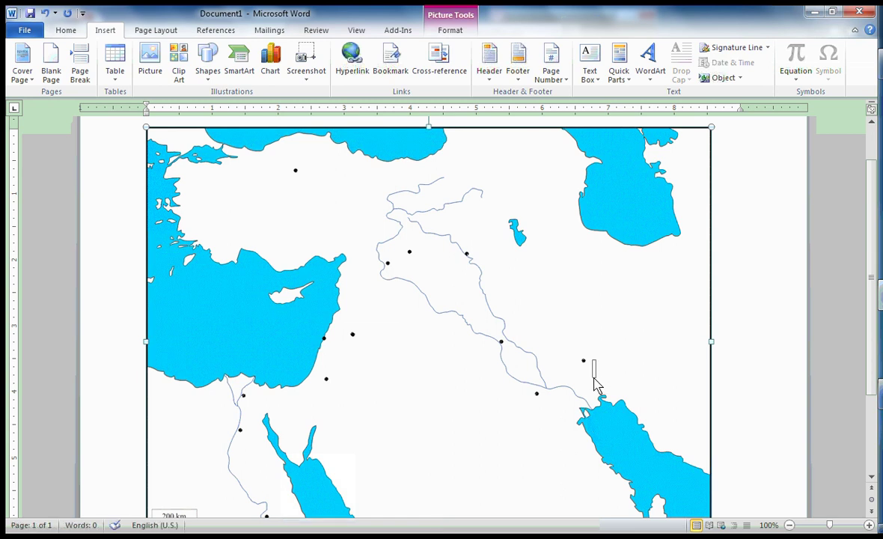
pyautogui.moveTo(591, 360); pyautogui.dragTo(665, 379)
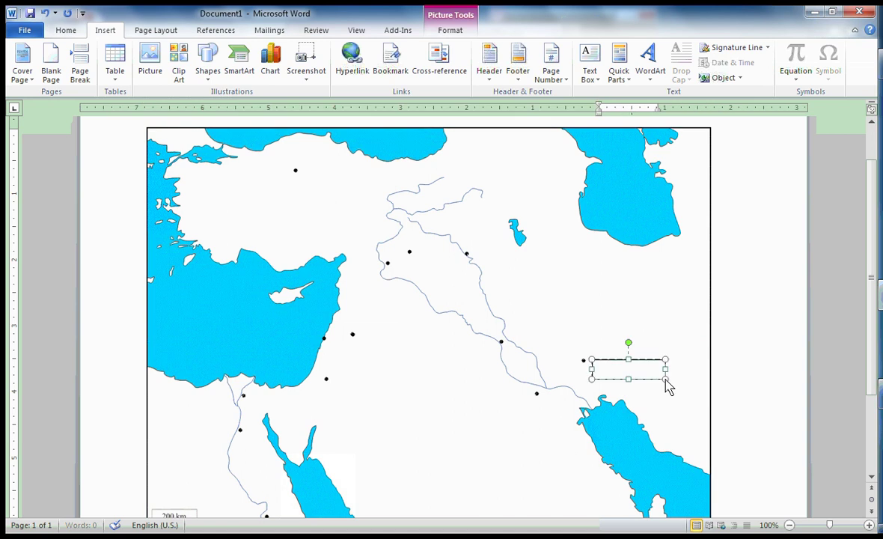
pyautogui.write('S')
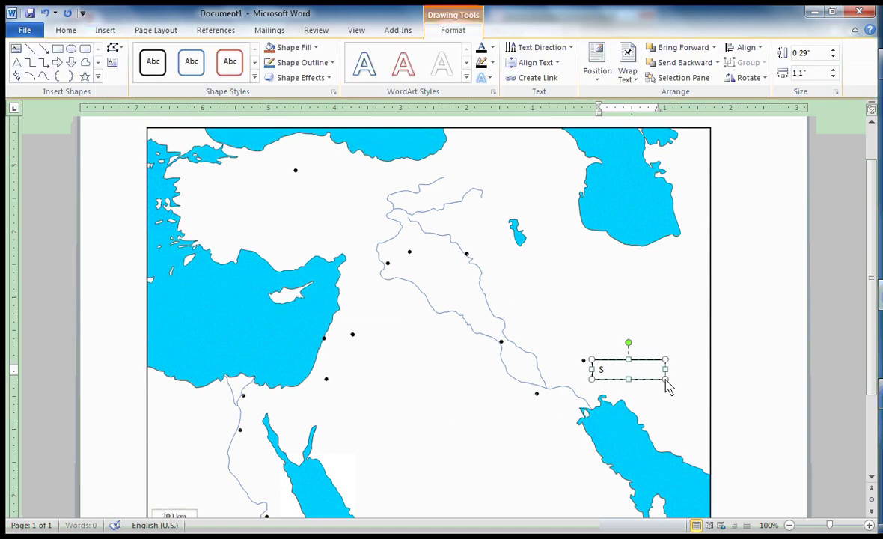
pyautogui.write('usa')
# Step: Narrow the Susa text box to about 0.54" wide so it fits its text
pyautogui.click(553, 433)
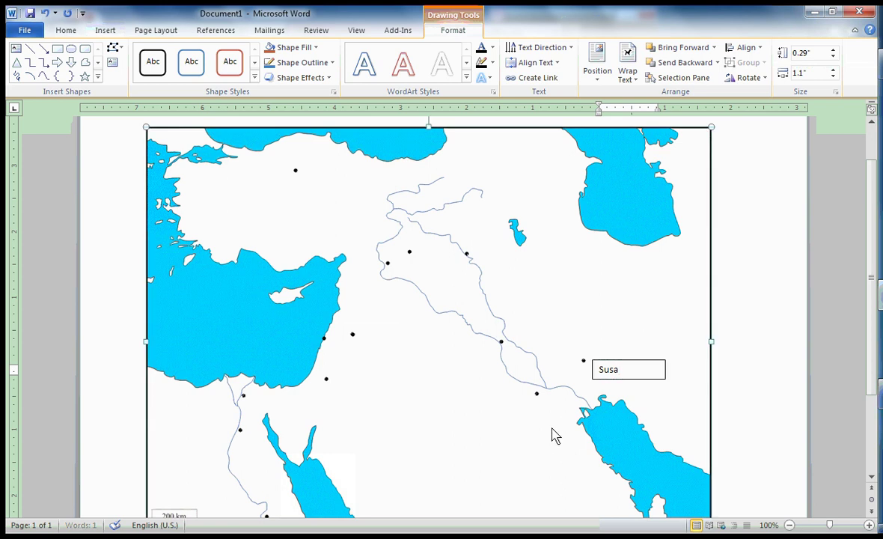
pyautogui.click(666, 377)
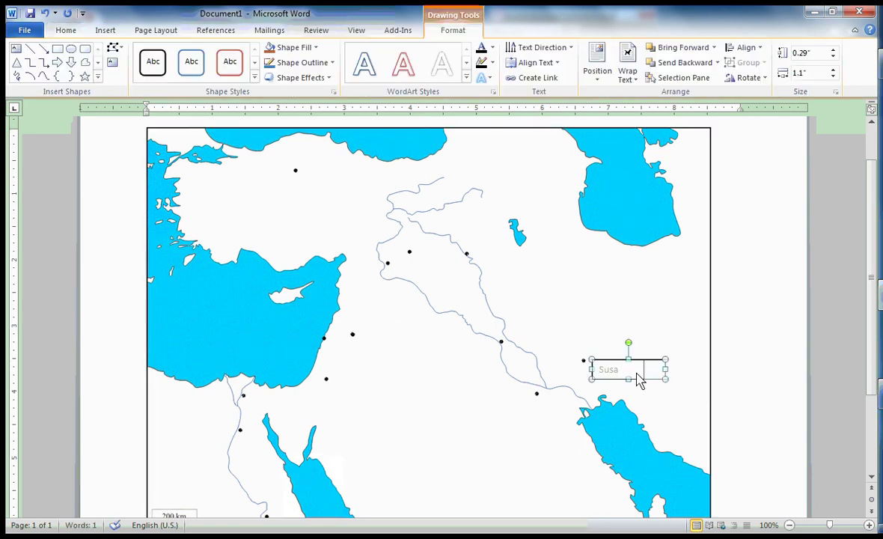
pyautogui.moveTo(631, 380); pyautogui.dragTo(631, 383)
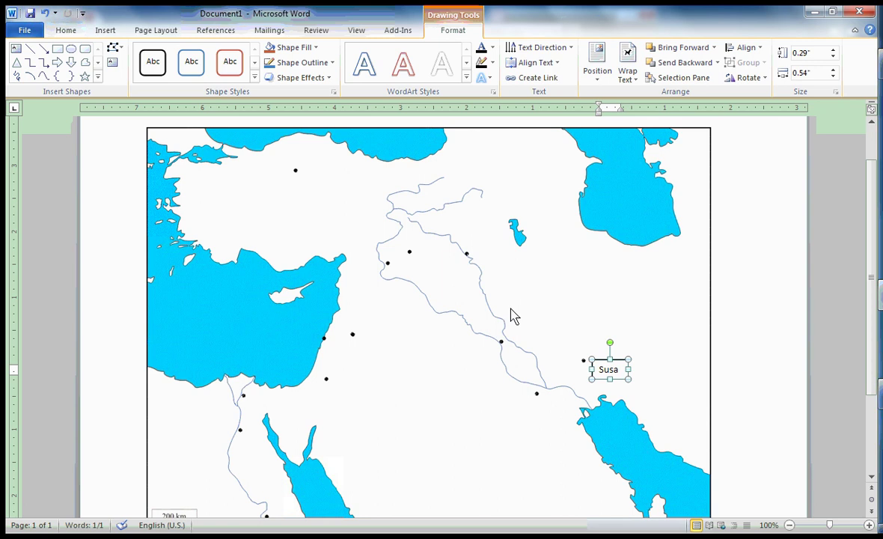
# Step: Add a text box reading Ur just below the southernmost Mesopotamian dot, narrow it to about 0.42" and shift it slightly to the right
pyautogui.click(104, 31)
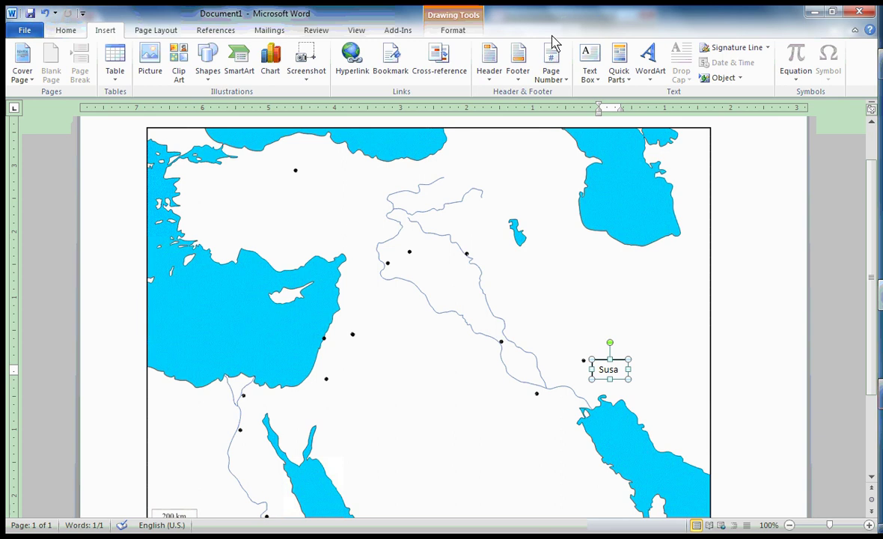
pyautogui.click(595, 82)
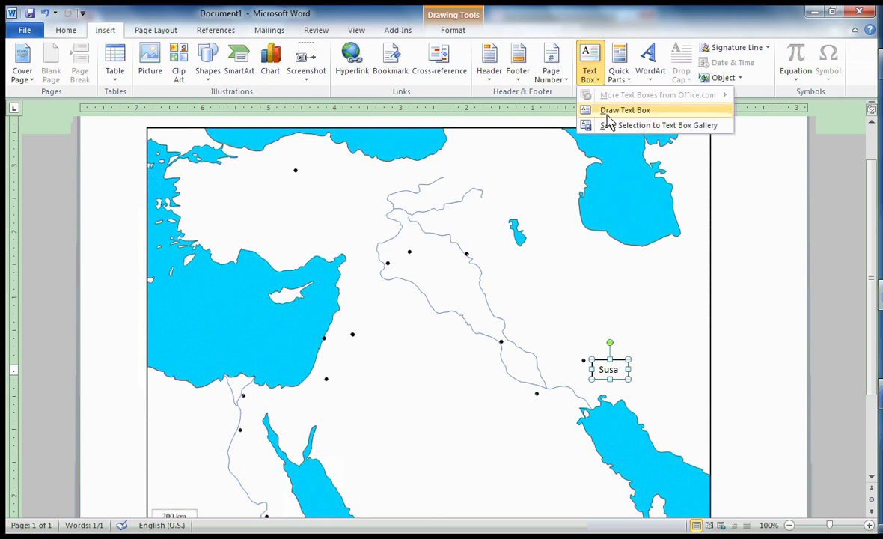
pyautogui.click(607, 116)
pyautogui.click(607, 119)
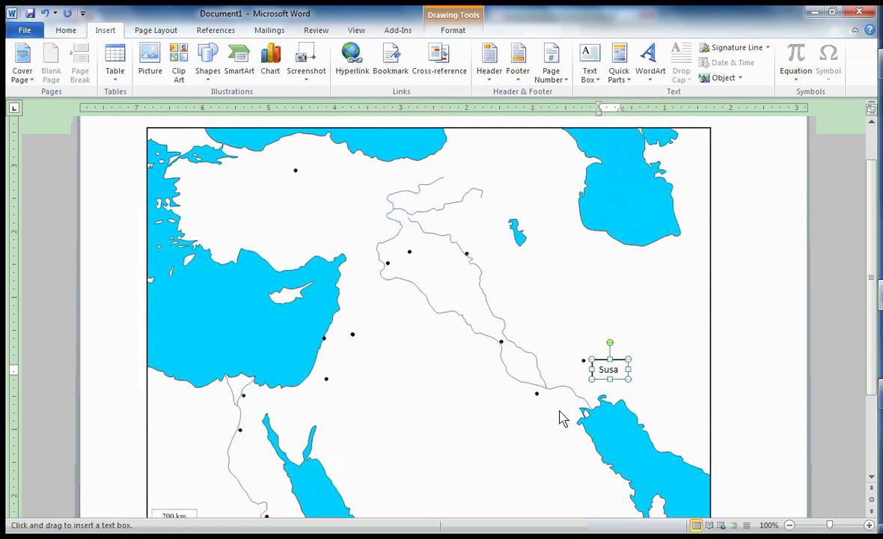
pyautogui.moveTo(531, 404)
pyautogui.mouseDown()
pyautogui.moveTo(535, 421)
pyautogui.moveTo(577, 421)
pyautogui.mouseUp()
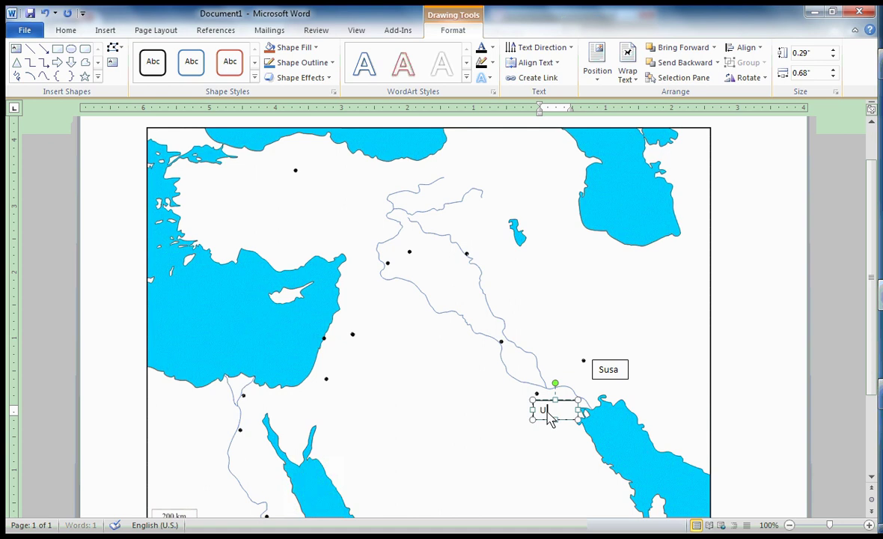
pyautogui.write('Ur')
pyautogui.moveTo(581, 413); pyautogui.dragTo(563, 412)
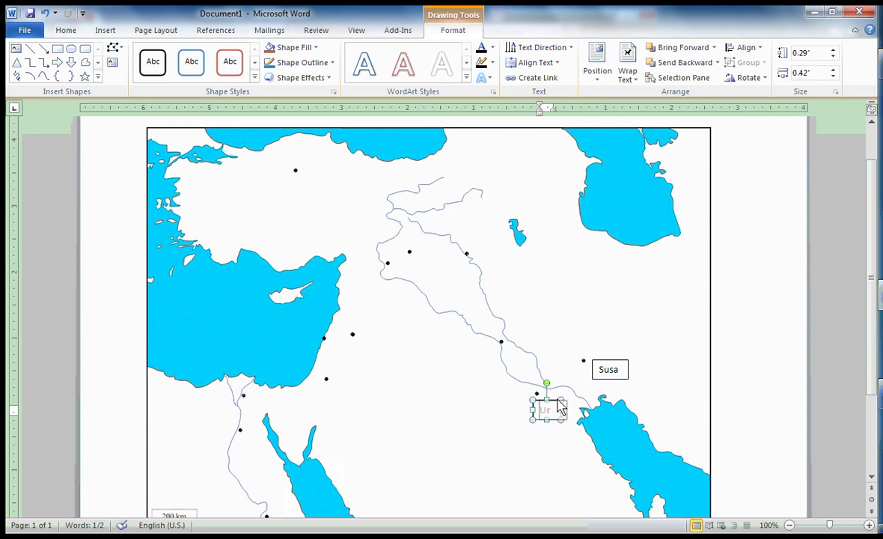
pyautogui.click(491, 416)
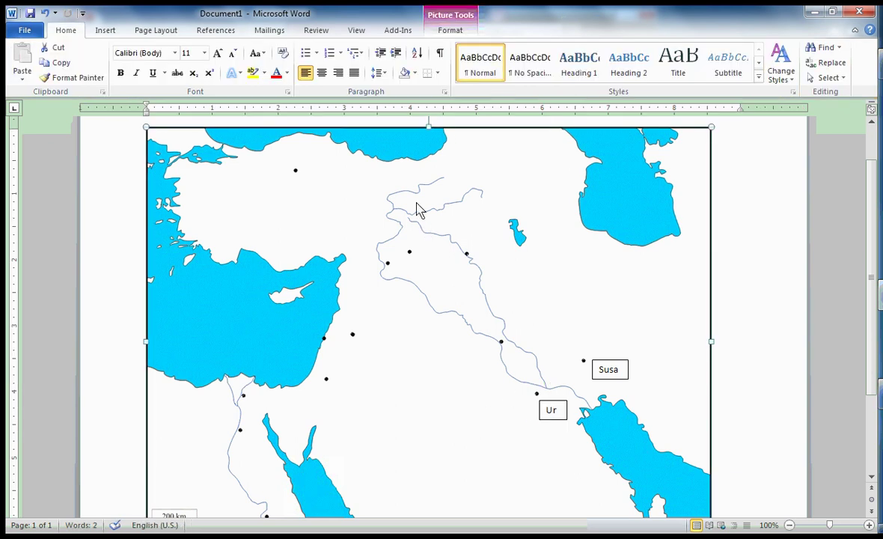
# Step: Draw a text box about 0.92" wide and 0.28" high beside the dot northwest of Ur and enter Babylon in it
pyautogui.click(102, 31)
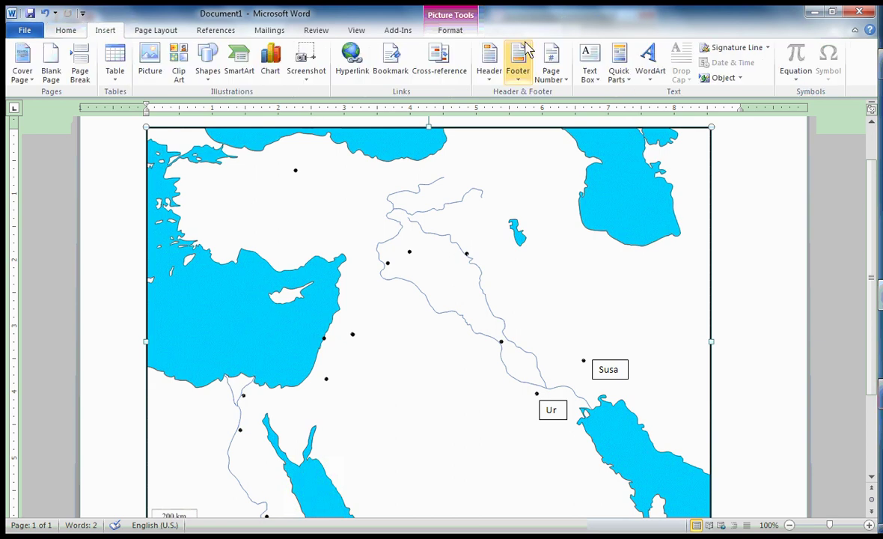
pyautogui.click(590, 75)
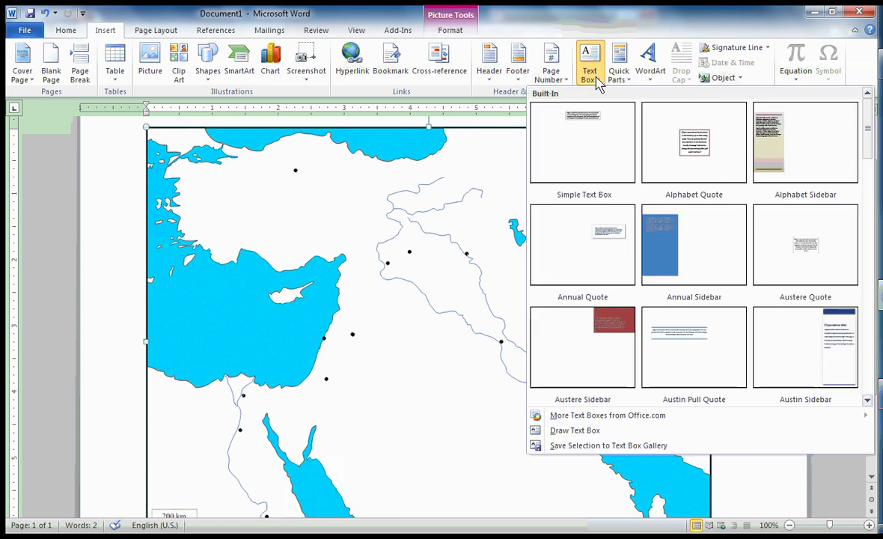
pyautogui.click(556, 433)
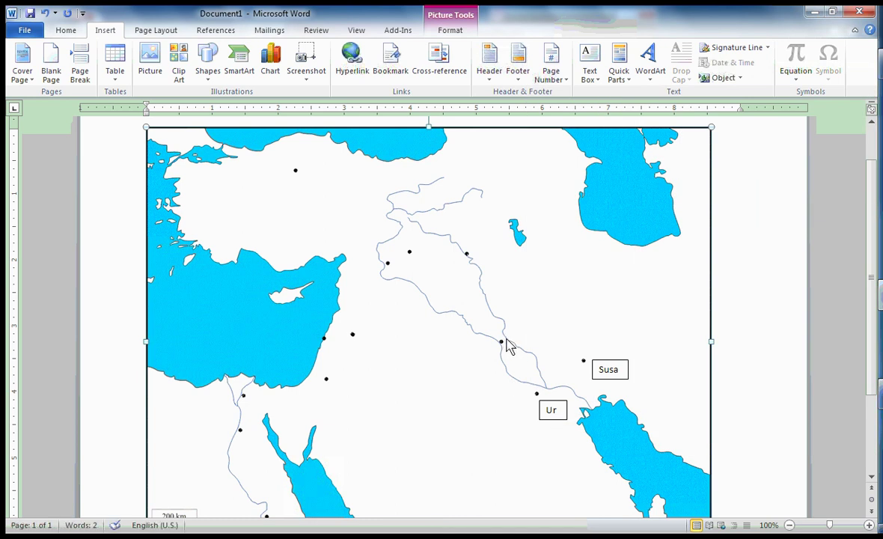
pyautogui.moveTo(506, 333); pyautogui.dragTo(570, 360)
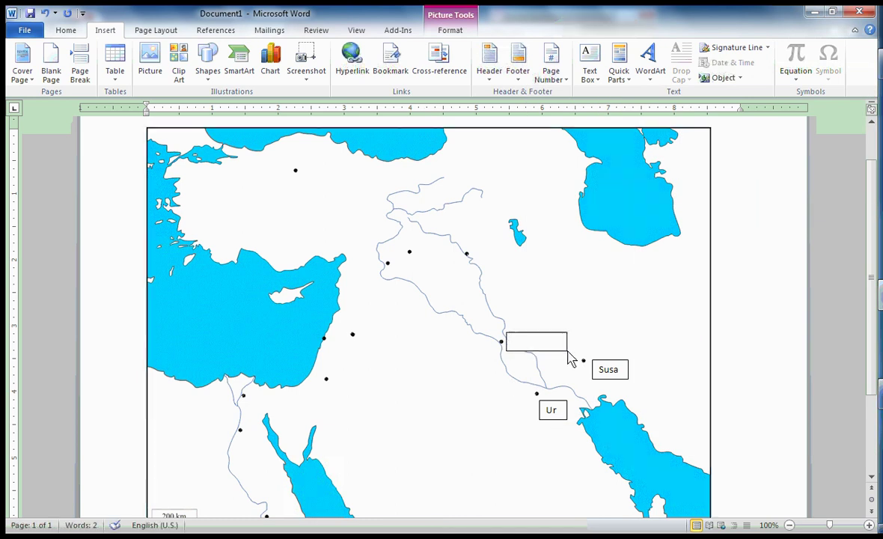
pyautogui.write('Bab')
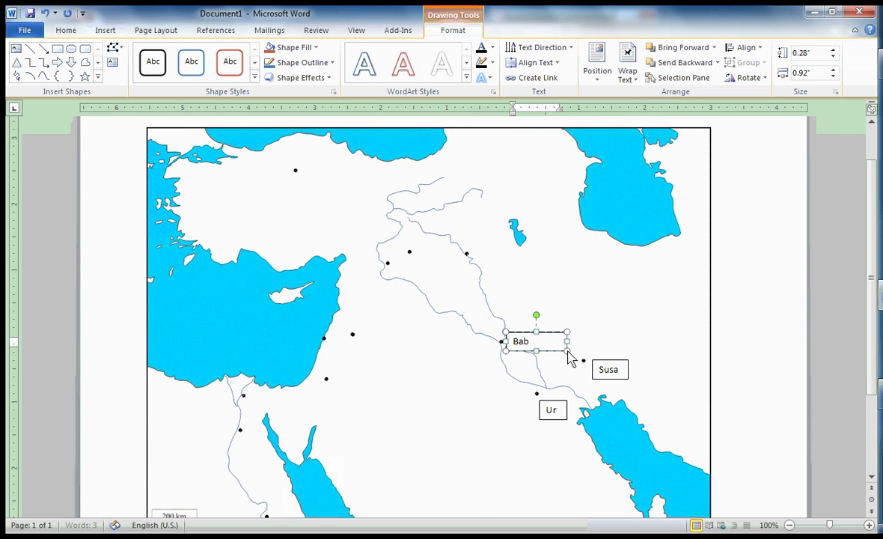
pyautogui.write('ylon')
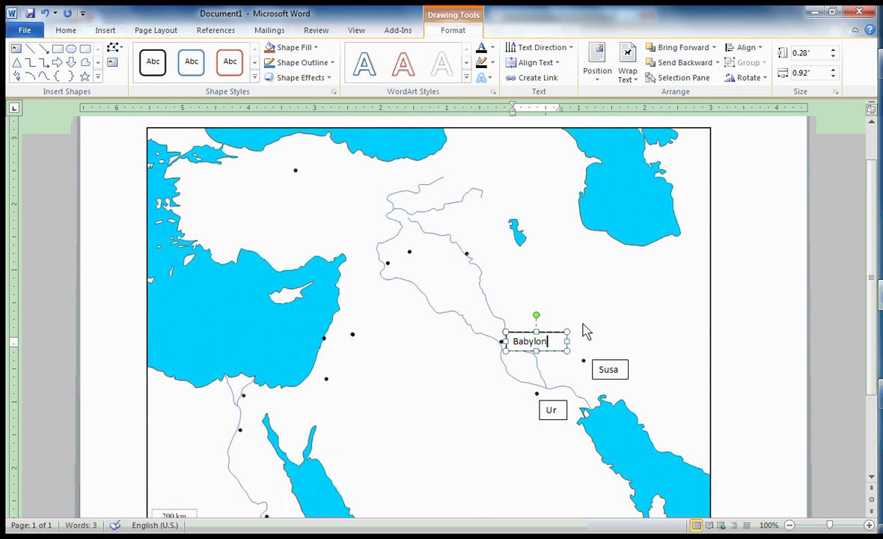
# Step: Narrow the Babylon text box to about 0.85" wide and edit its text to Babylion
pyautogui.click(563, 341)
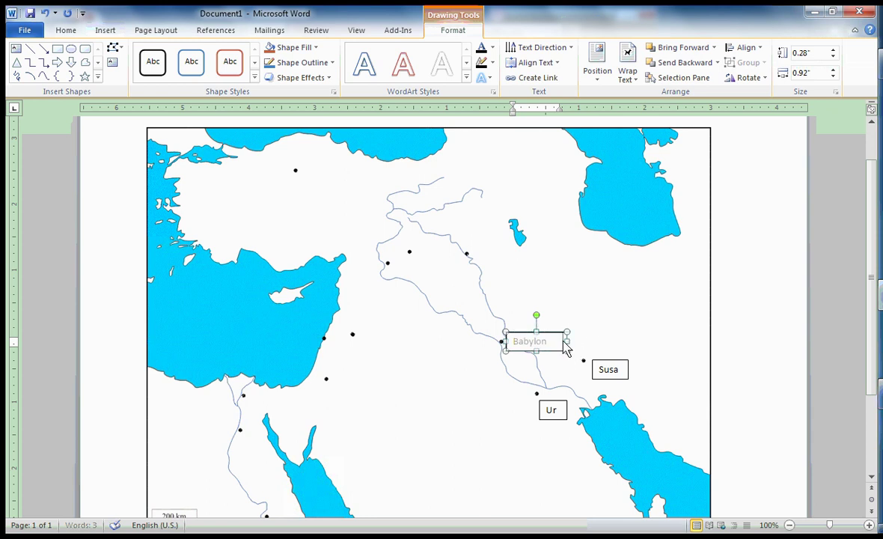
pyautogui.moveTo(564, 346); pyautogui.dragTo(561, 347)
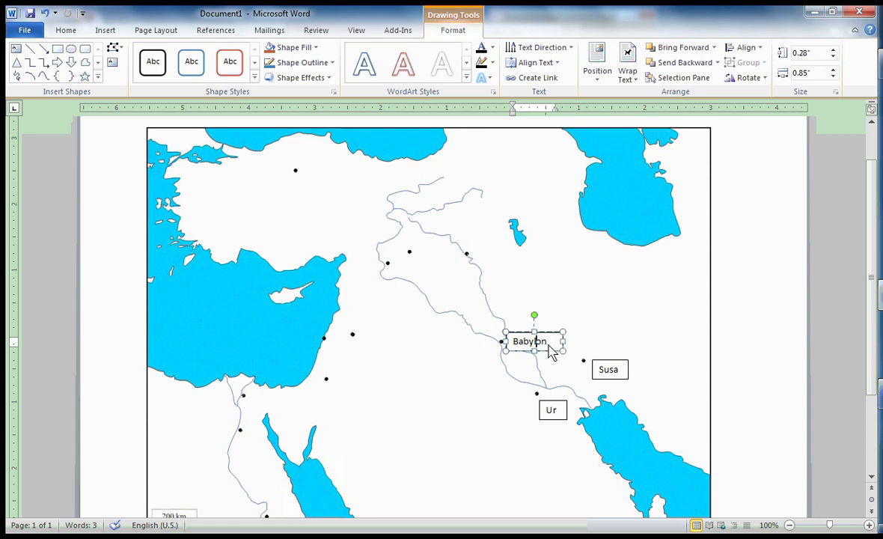
pyautogui.click(591, 302)
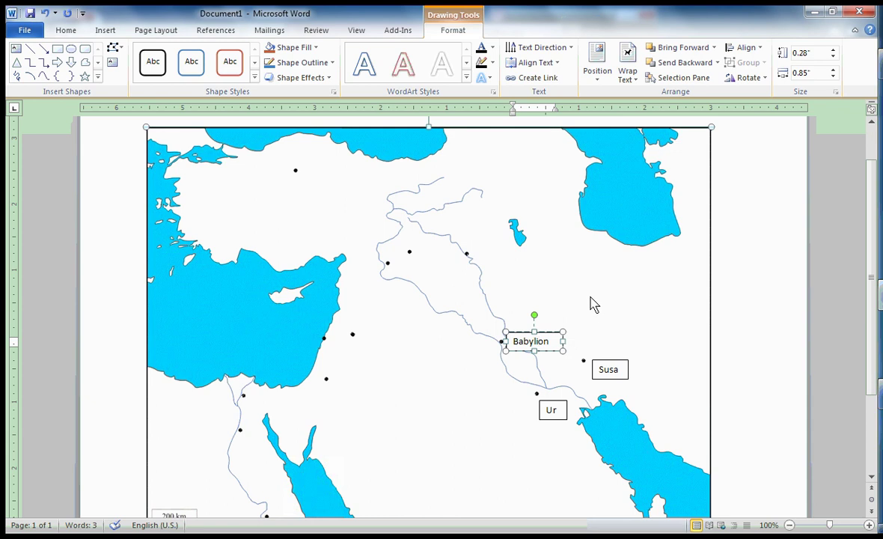
pyautogui.click(528, 346)
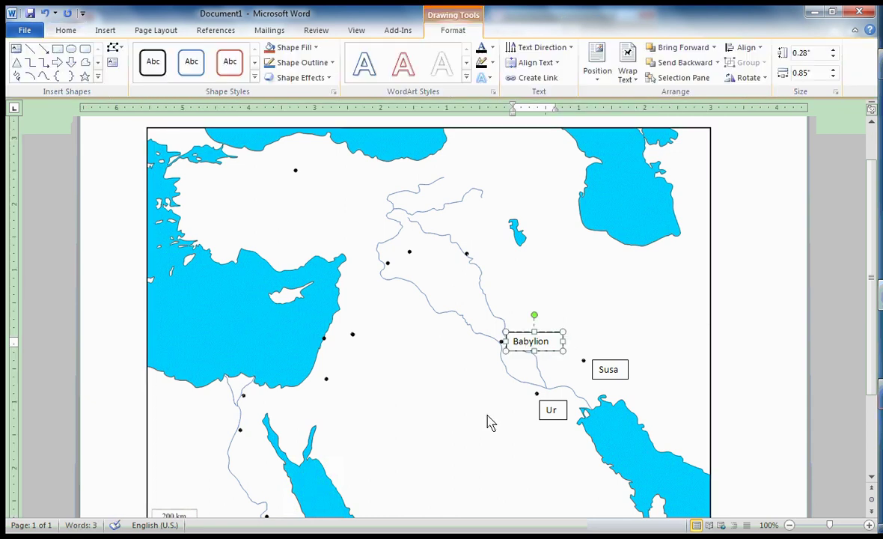
# Step: Correct the text of the Babylion box to Babylon and set the box height to about 0.32"
pyautogui.click(489, 419)
pyautogui.click(553, 351)
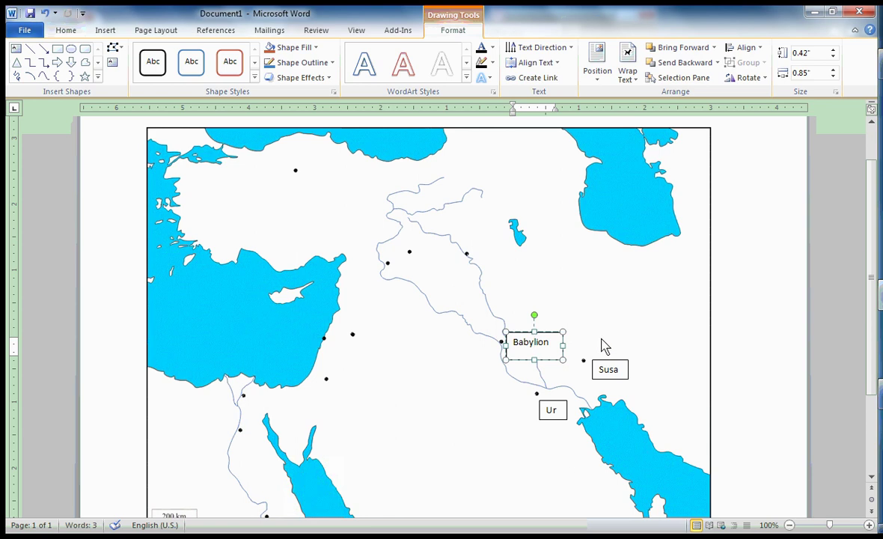
pyautogui.click(417, 376)
pyautogui.click(541, 344)
pyautogui.click(537, 360)
pyautogui.moveTo(537, 359)
pyautogui.mouseDown()
pyautogui.moveTo(518, 361)
pyautogui.moveTo(522, 353)
pyautogui.mouseUp()
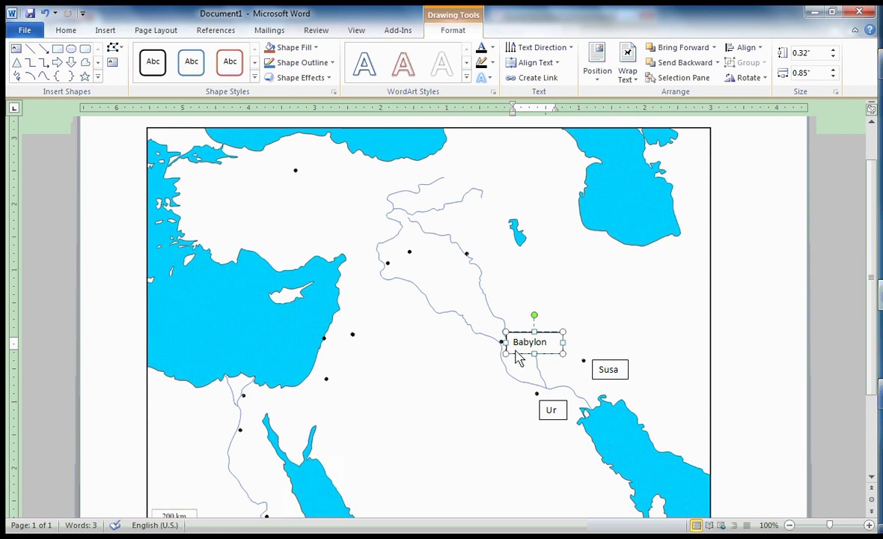
# Step: Change the spelling in the Babylon text box to Babelon and deselect the box
pyautogui.click(534, 346)
pyautogui.press('BackSpace')
pyautogui.write('e')
pyautogui.press('End')
pyautogui.click(594, 335)
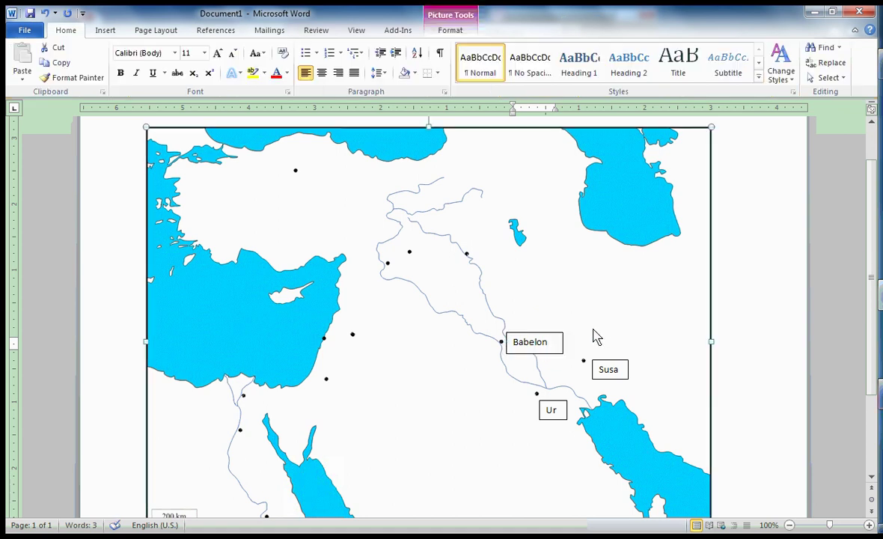
pyautogui.click(540, 344)
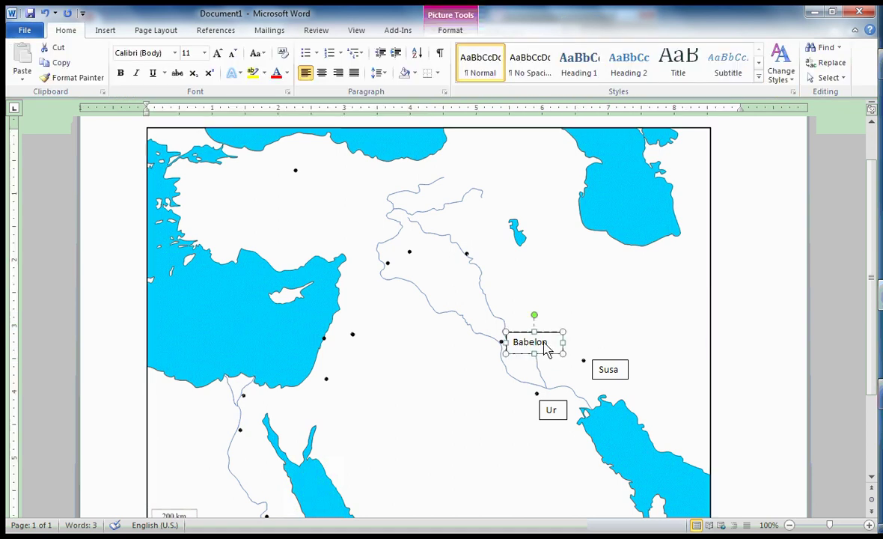
pyautogui.click(509, 378)
pyautogui.click(509, 378)
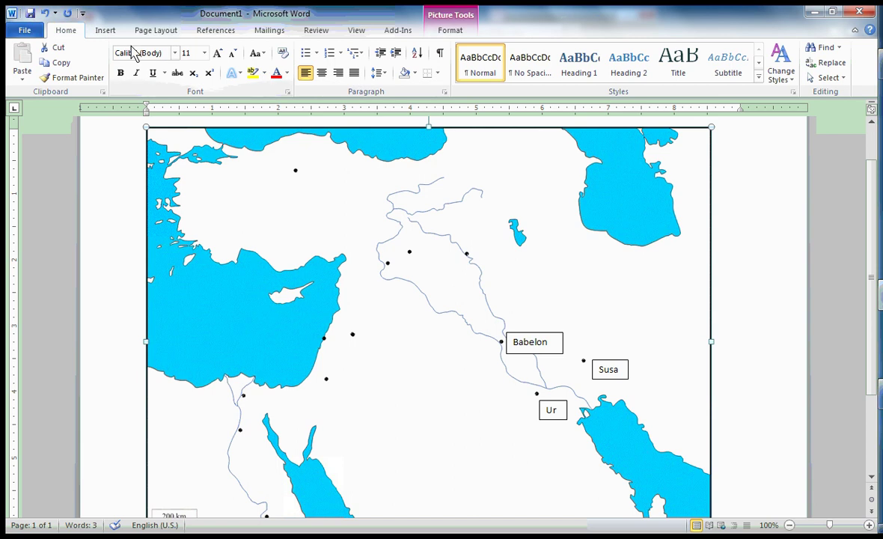
# Step: Draw a text box about 1.08" wide and 0.31" high beside the river dot southwest of the small lake and enter Nenevah
pyautogui.click(109, 34)
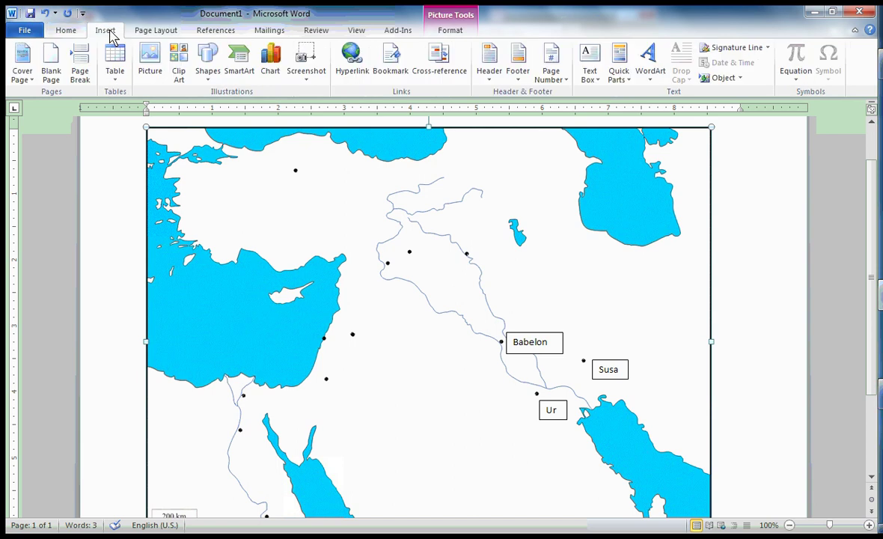
pyautogui.click(589, 75)
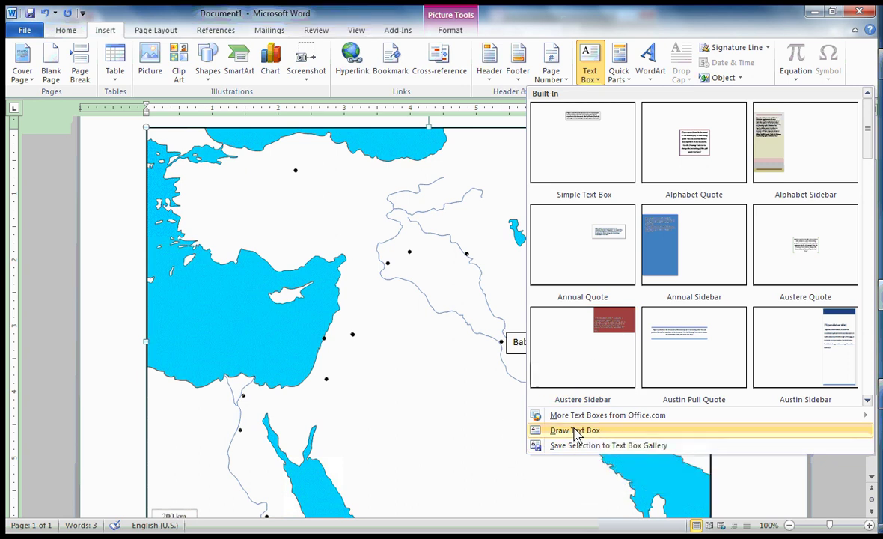
pyautogui.click(580, 431)
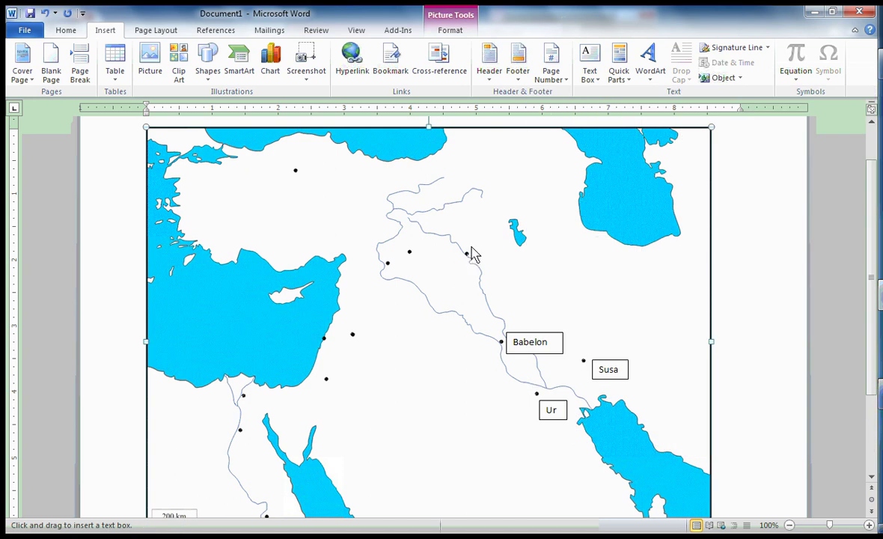
pyautogui.moveTo(471, 247); pyautogui.dragTo(536, 264)
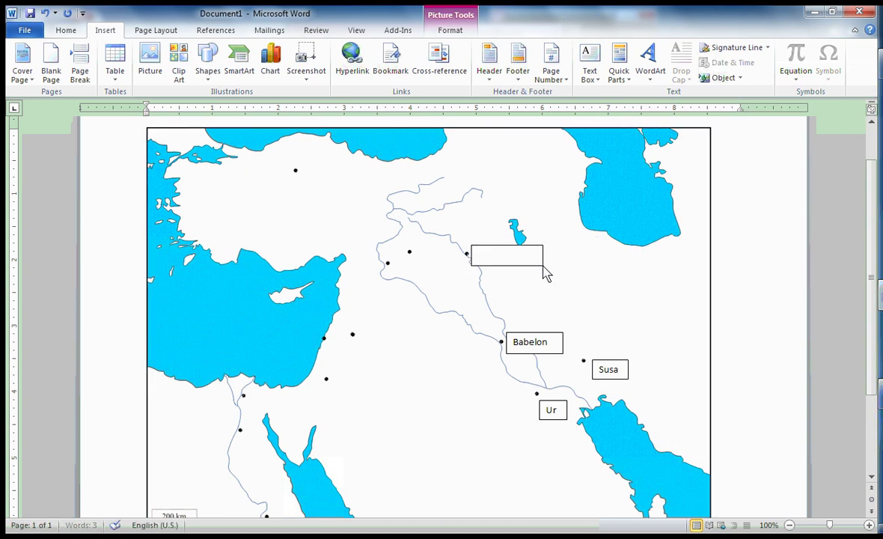
pyautogui.write('Nee')
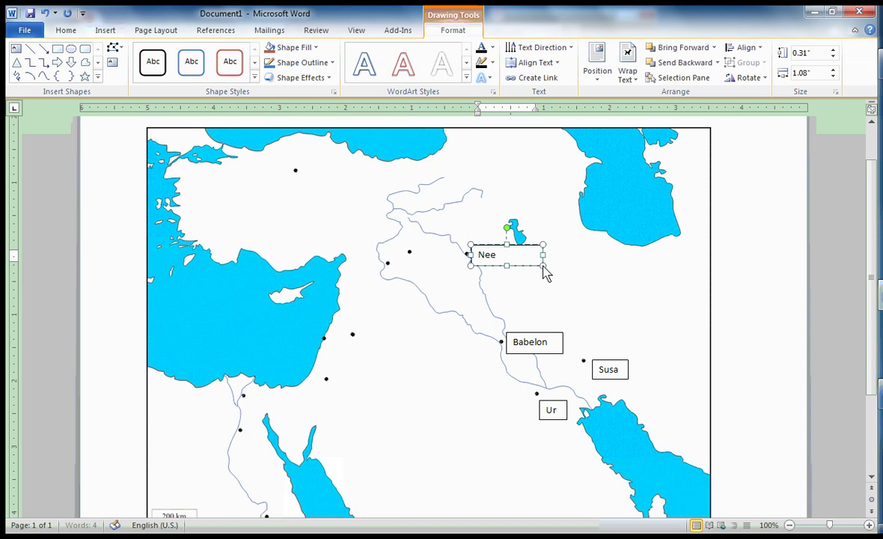
pyautogui.press('BackSpace')
pyautogui.write('nevah')
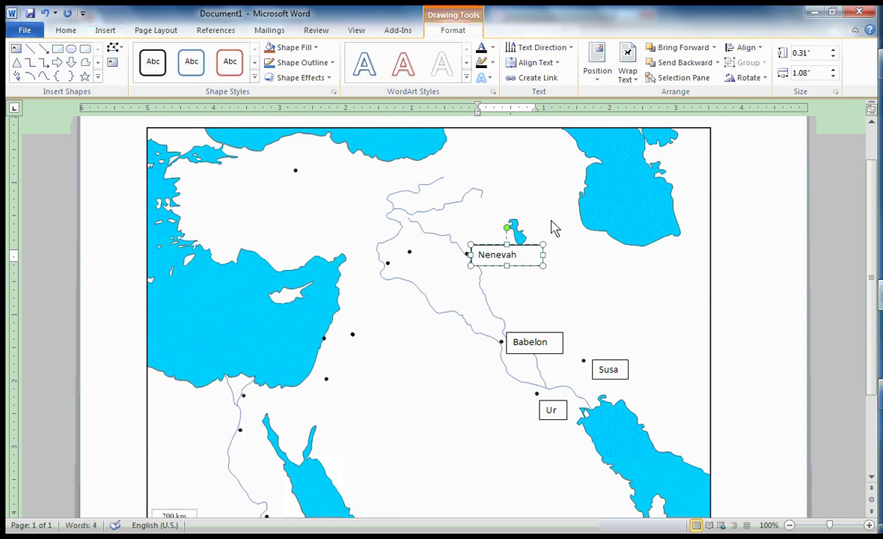
# Step: Correct the Nenevah label to Ninevah and narrow its text box to about 0.81"
pyautogui.click(486, 256)
pyautogui.press('BackSpace')
pyautogui.write('i')
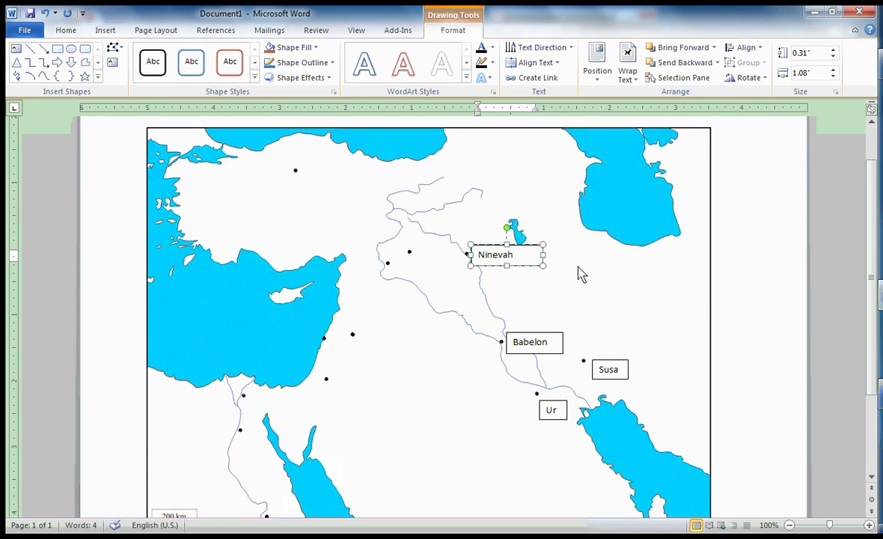
pyautogui.click(585, 273)
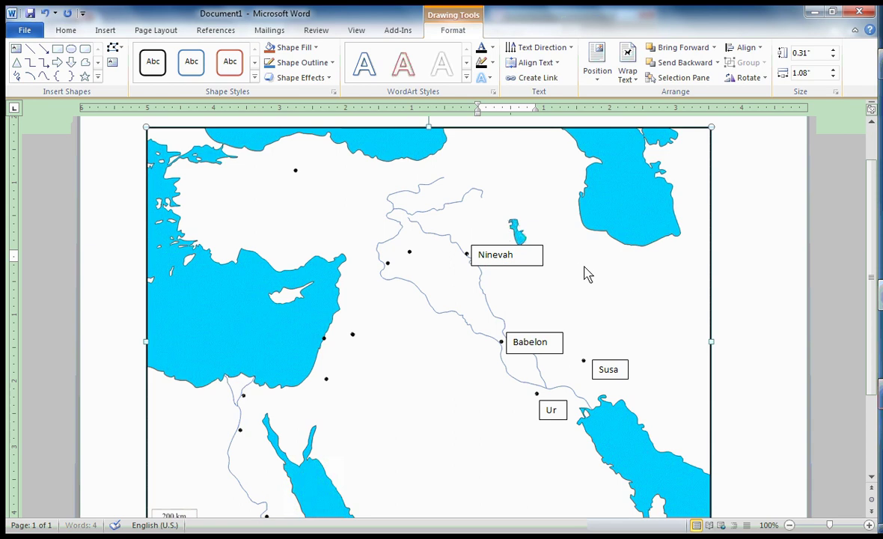
pyautogui.click(529, 267)
pyautogui.moveTo(545, 263); pyautogui.dragTo(525, 263)
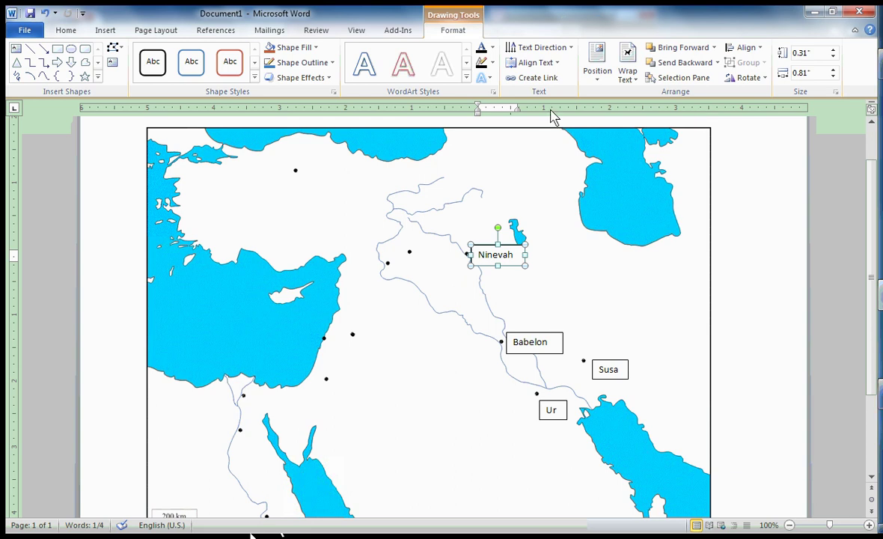
# Step: Save the map as a Word document in My Documents, named with the student's last name and initial followed by RELG210Map1
pyautogui.click(28, 15)
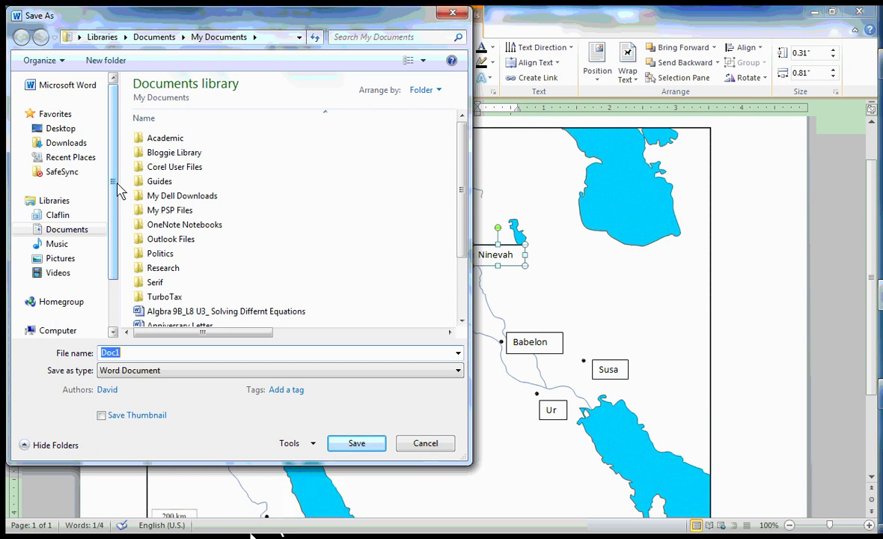
pyautogui.write('BatttledRE')
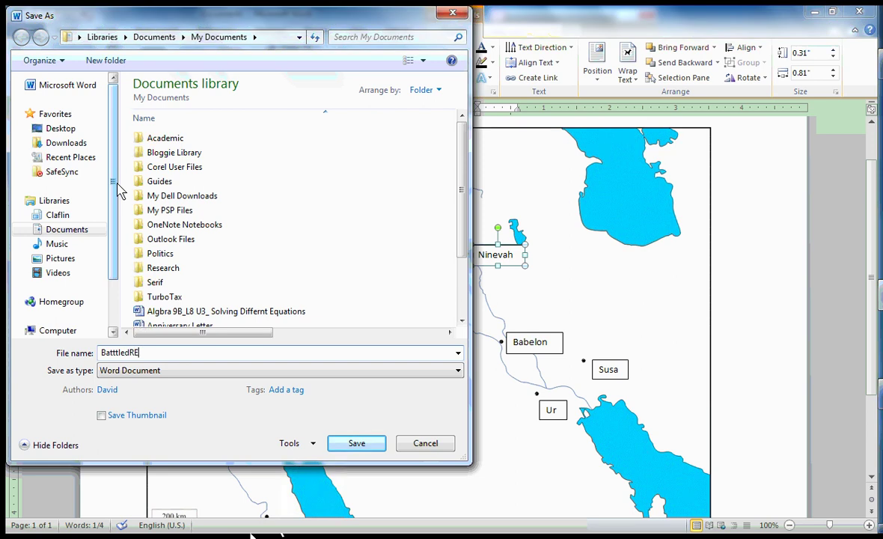
pyautogui.write('LG210Map1')
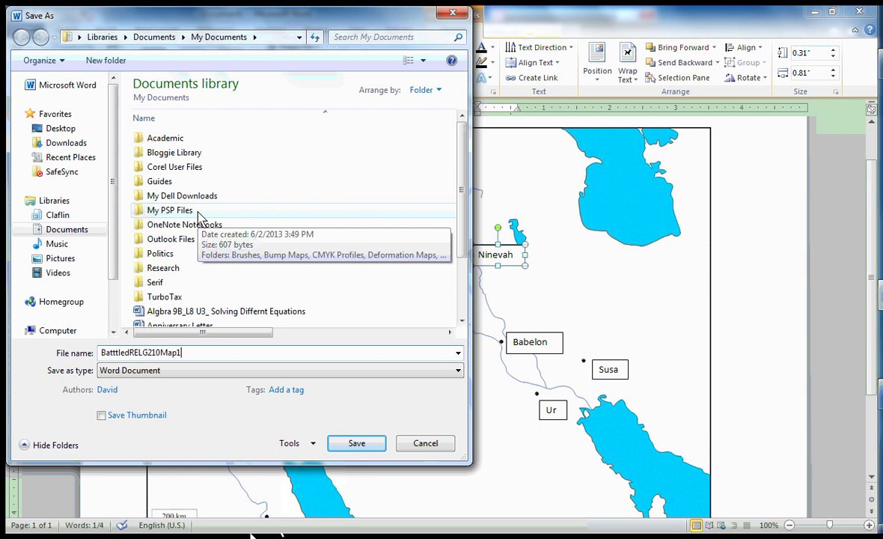
pyautogui.click(357, 444)
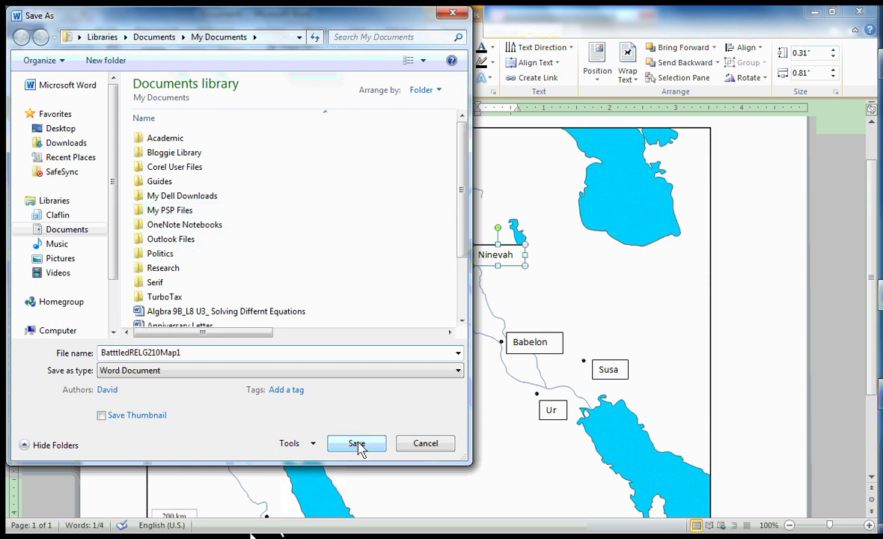